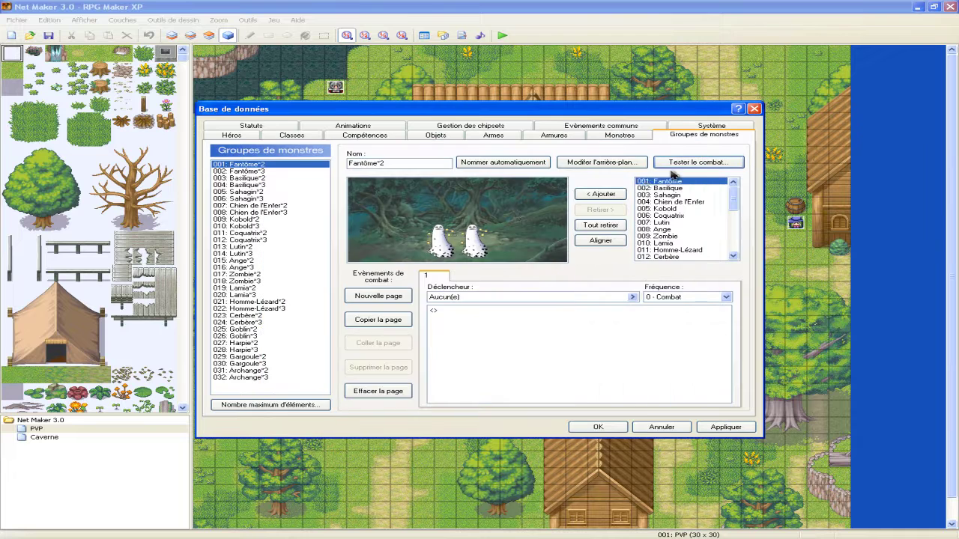
click(674, 135)
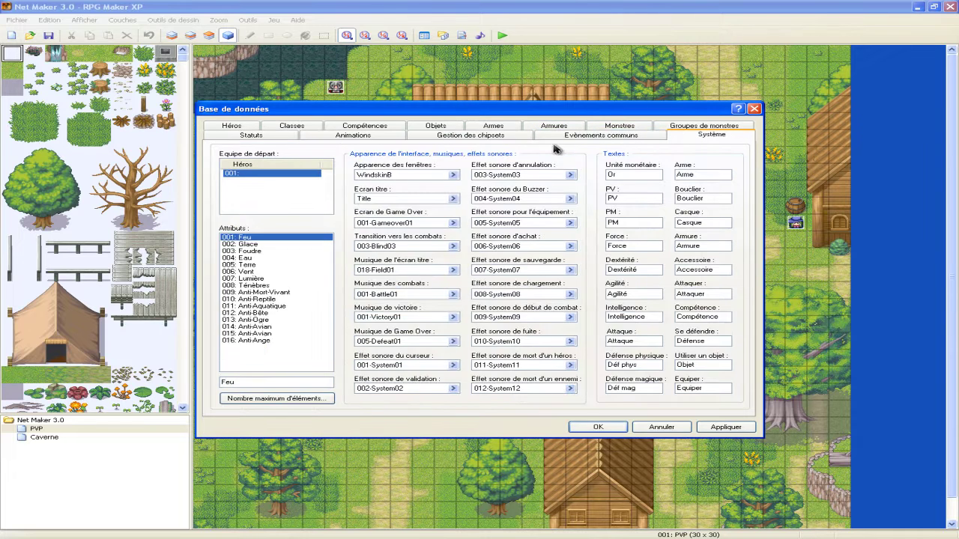
click(470, 136)
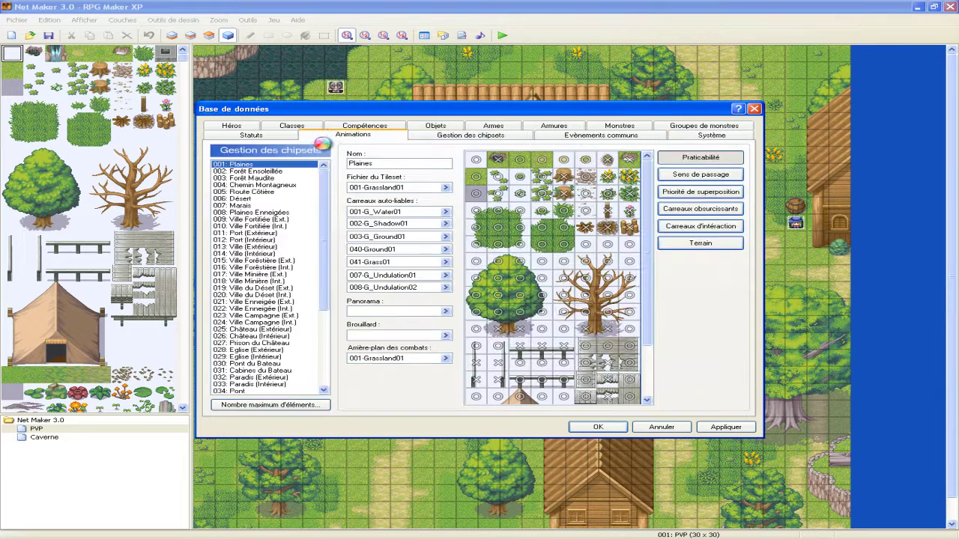
click(351, 136)
click(293, 127)
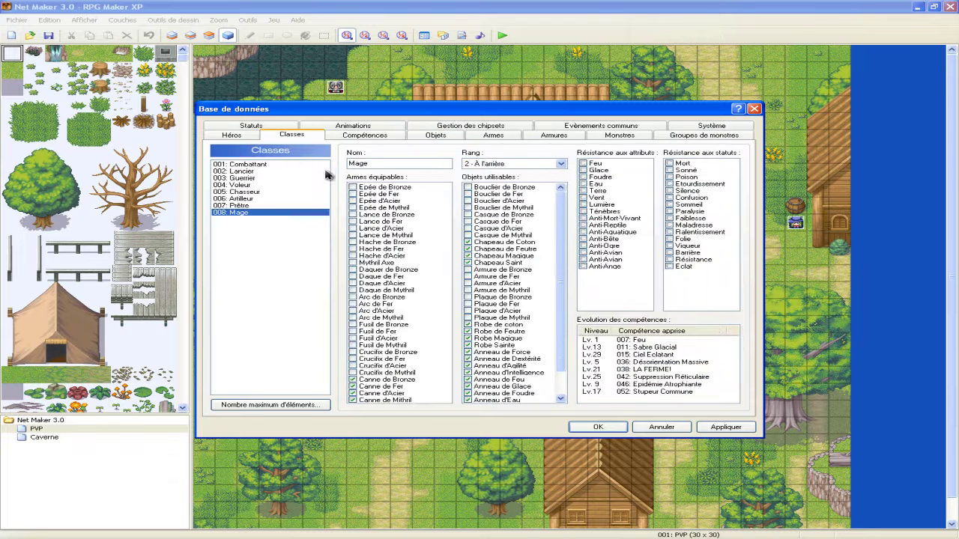
- Set the target animation of the Guerison skill to 023: Soin 1 in the skills database
click(356, 136)
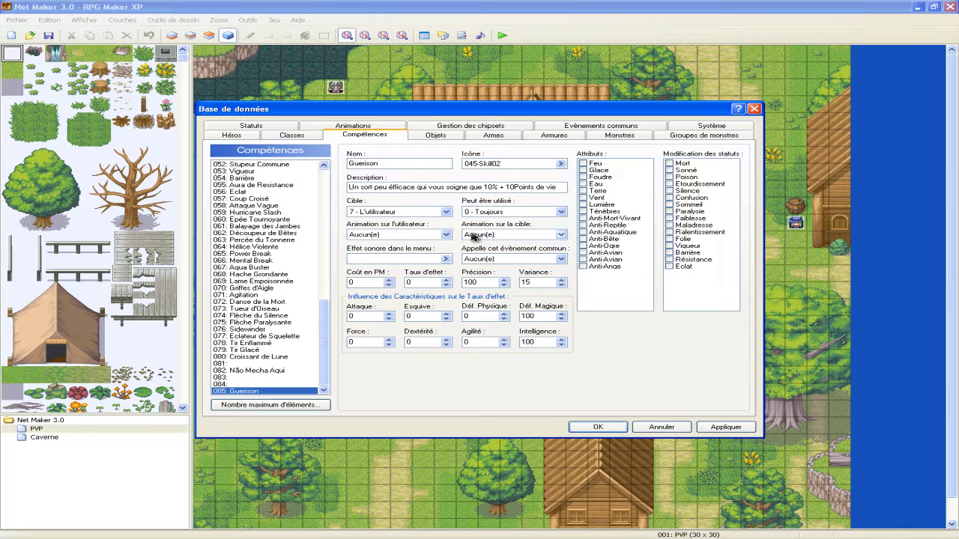
click(532, 235)
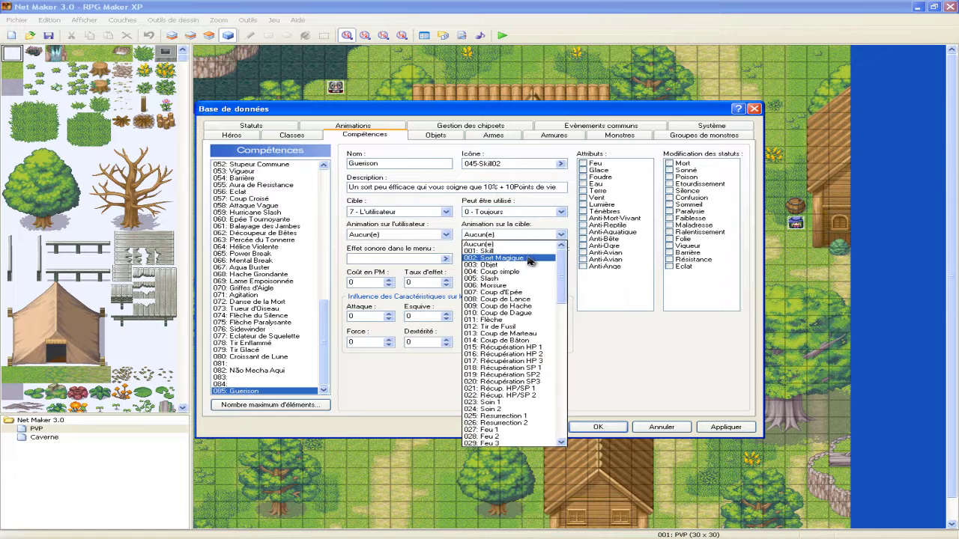
scroll(534, 266, down, 3)
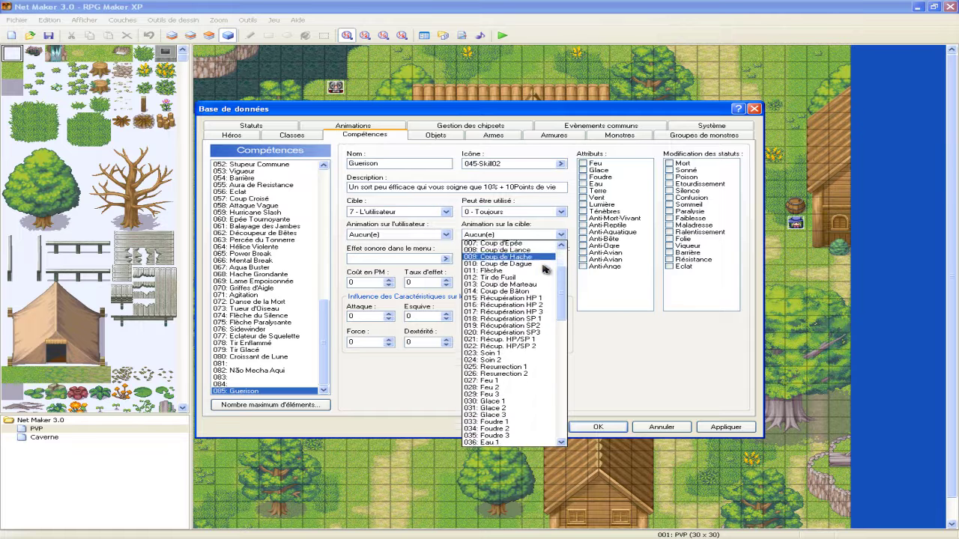
click(513, 341)
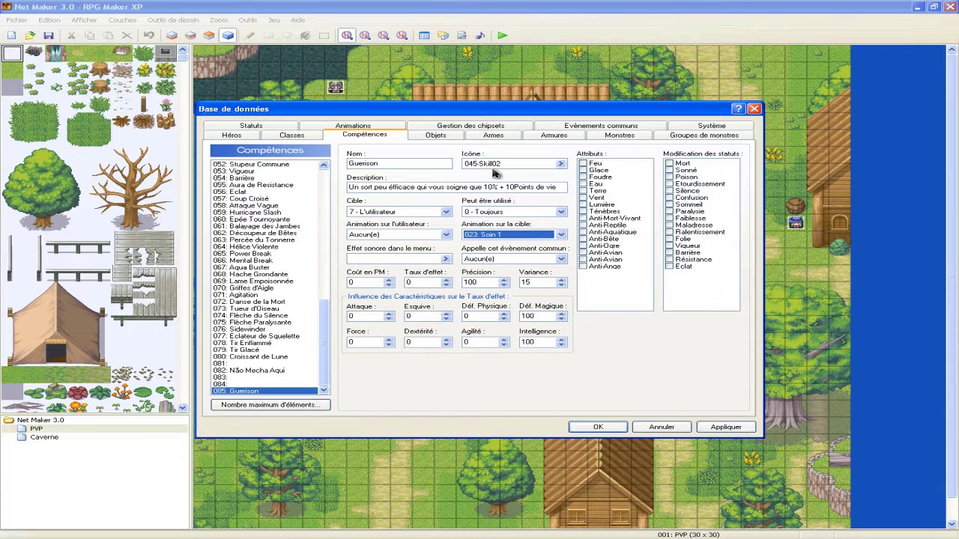
- Look through the menu sound effects and common event options available for the Guerison skill
click(442, 258)
click(444, 258)
click(424, 243)
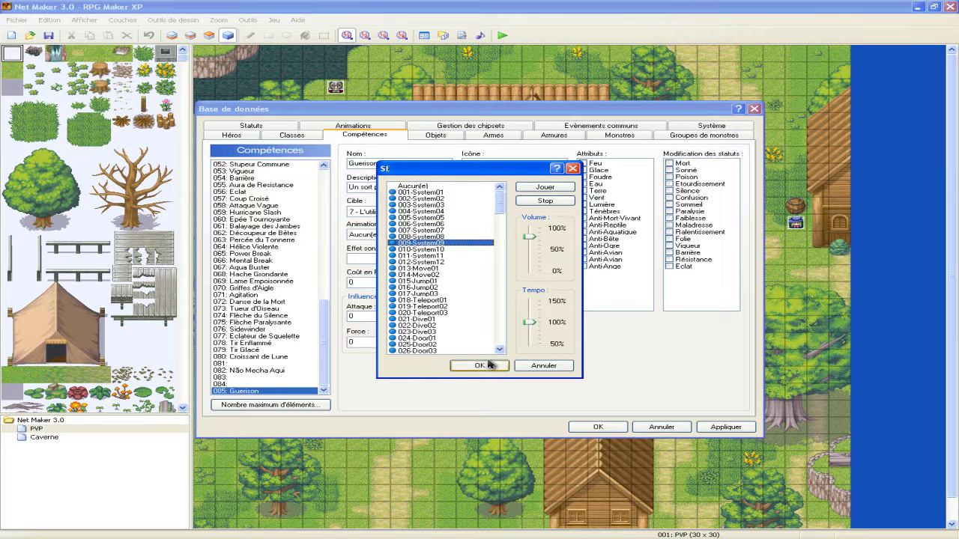
click(546, 365)
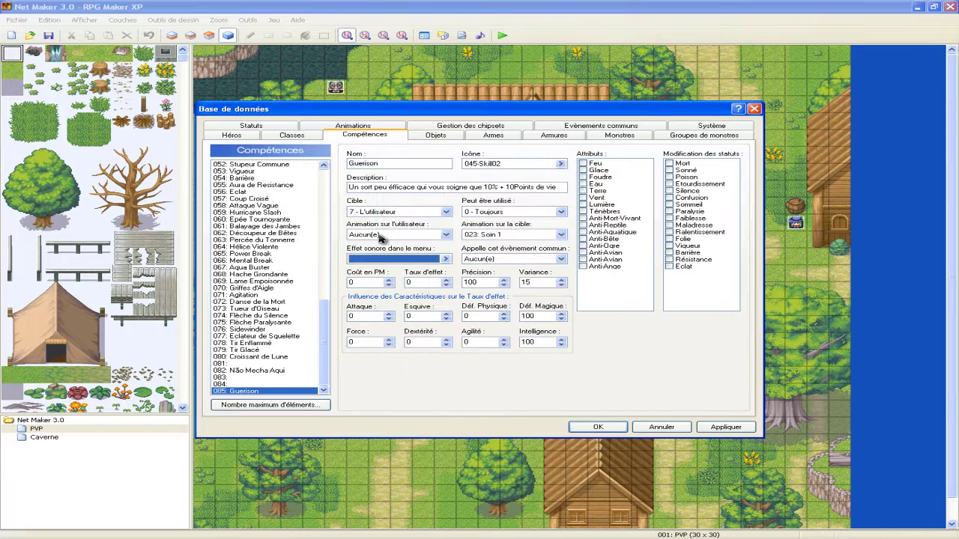
click(560, 262)
click(561, 262)
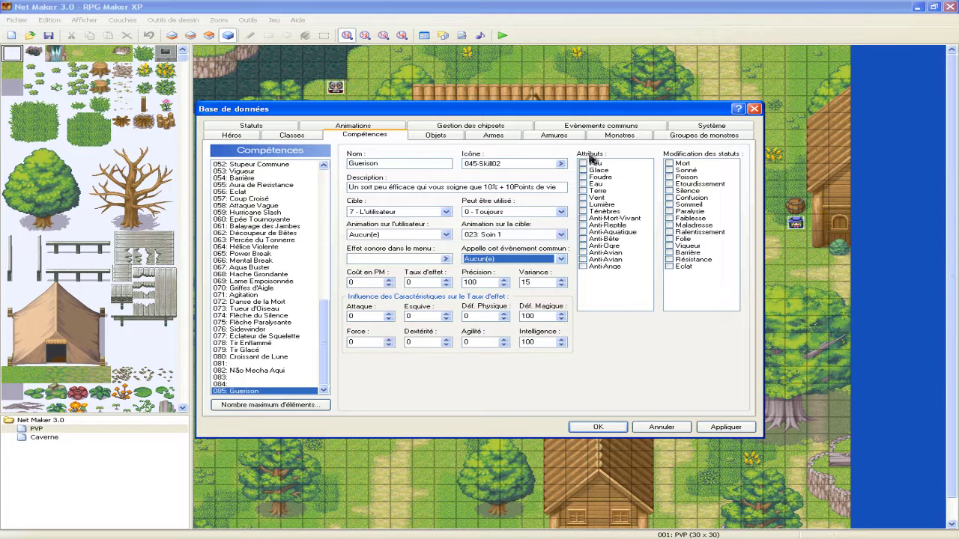
click(512, 260)
click(502, 277)
click(498, 260)
click(497, 269)
- Set the Guerison skill's PM cost to 10 and consult the existing Vie skill's settings as a reference
click(353, 283)
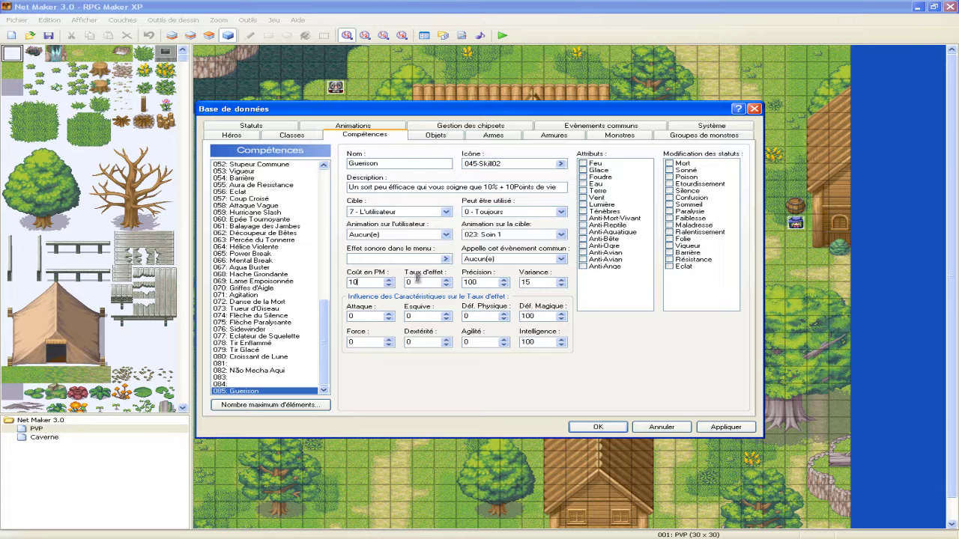
click(409, 283)
mouse_move(325, 321)
mouse_down()
mouse_move(333, 166)
mouse_move(325, 315)
mouse_up()
click(294, 164)
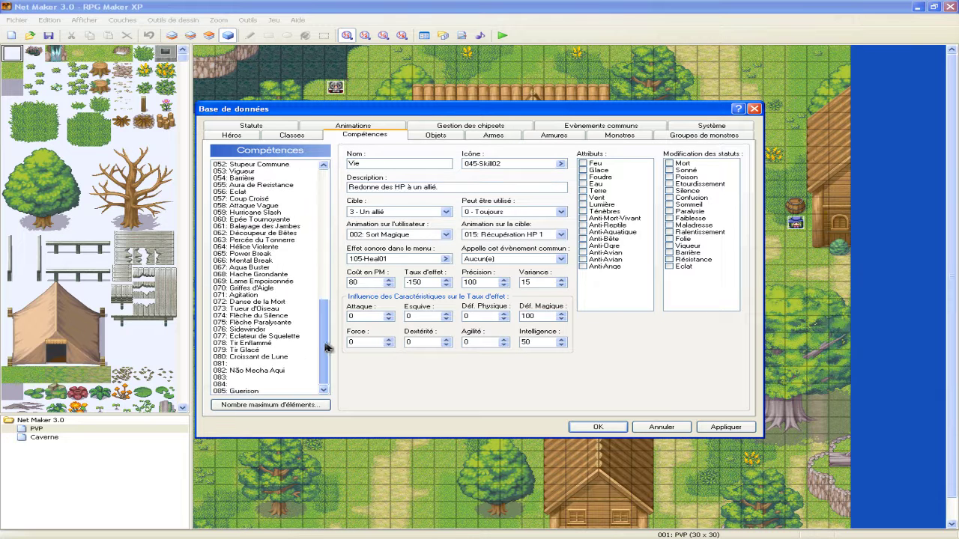
click(252, 391)
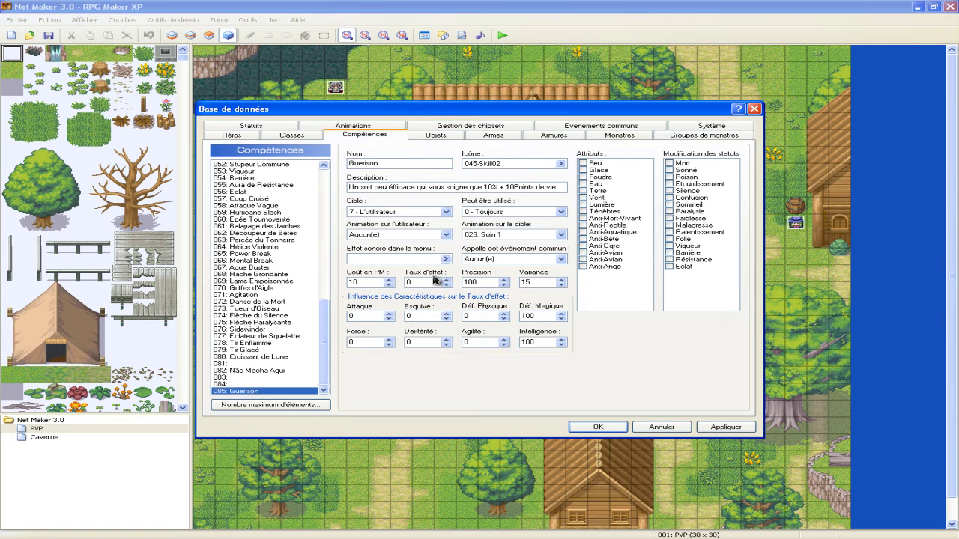
- Shorten the Guerison description to "Un sort peu éfficace." and set its effect rate to -50
mouse_move(487, 187)
mouse_down()
mouse_move(507, 186)
mouse_move(480, 187)
mouse_up()
key(BackSpace)
drag(533, 186, 417, 204)
text(.)
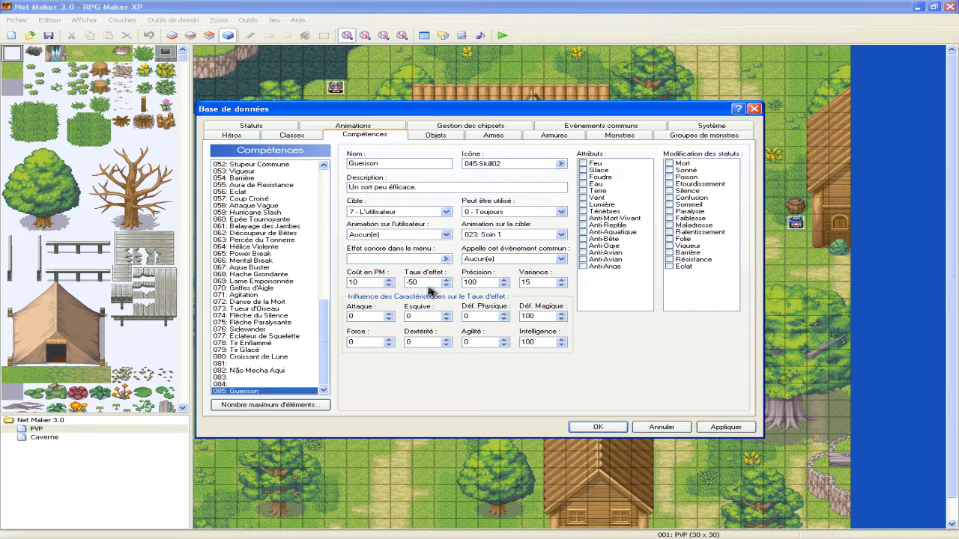
- Raise the maximum number of items in the objects database to 38 and select the new empty item 038
click(436, 136)
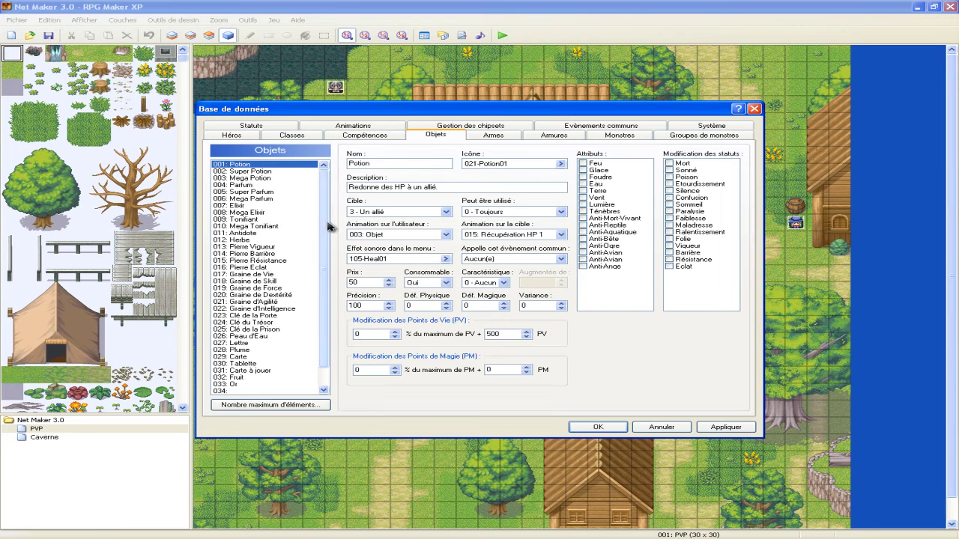
scroll(307, 324, down, 1)
click(242, 405)
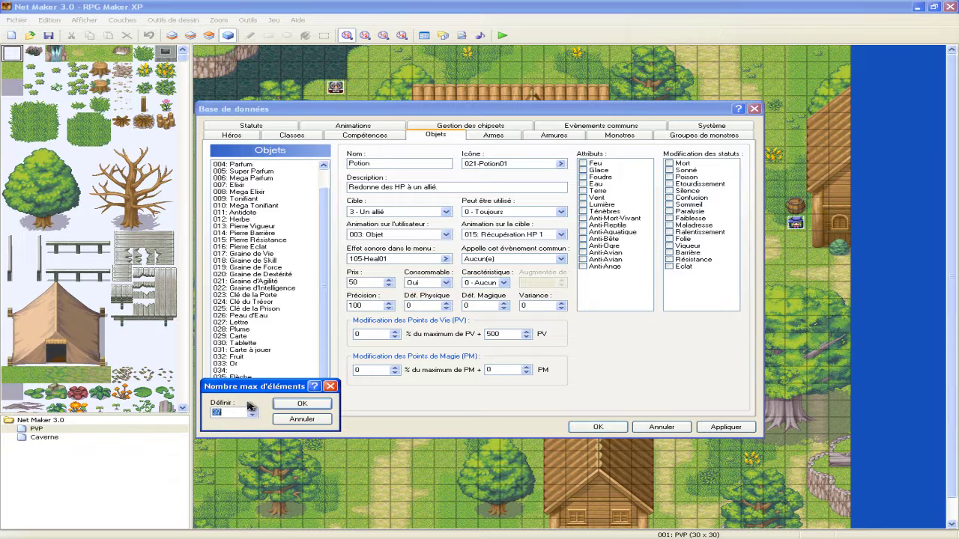
click(254, 410)
click(301, 404)
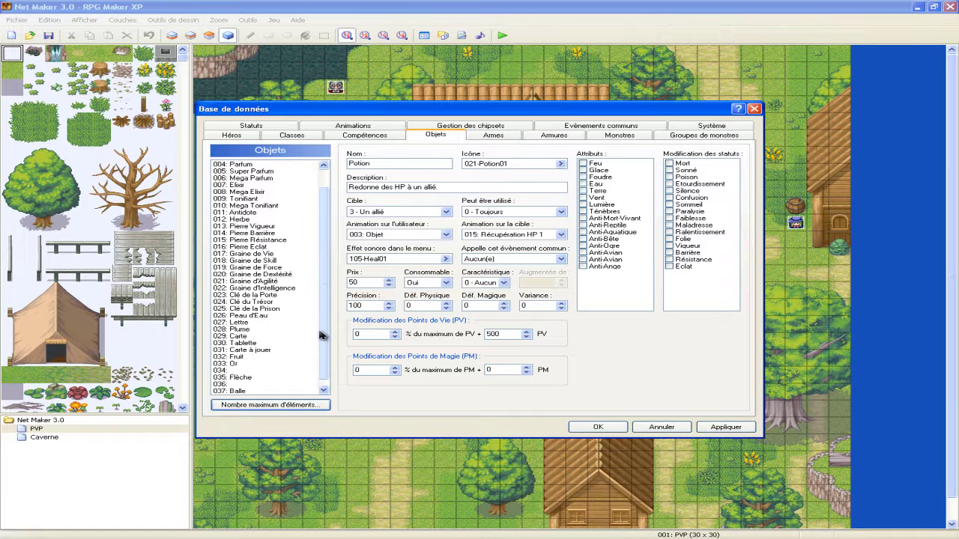
scroll(236, 384, down, 1)
click(233, 390)
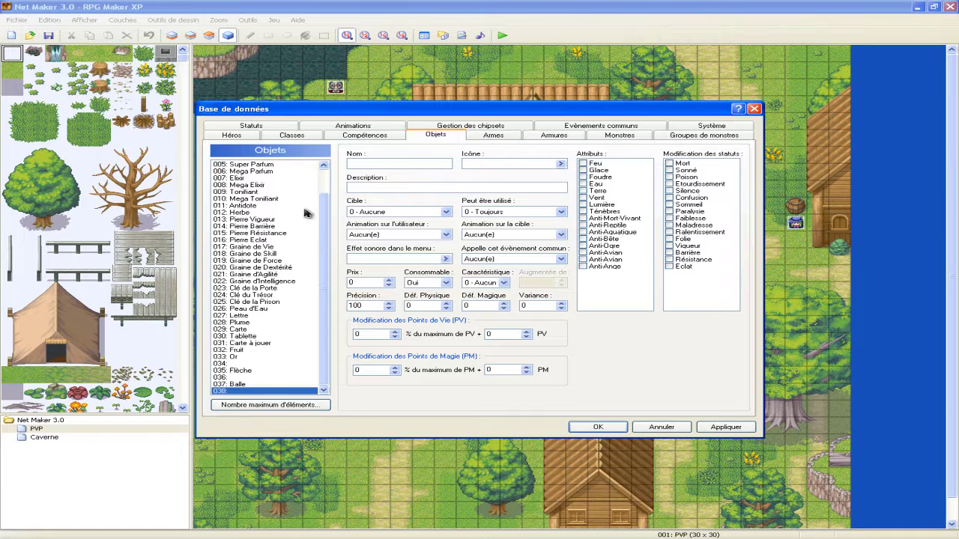
- Name item 038 "Potion de soin" and give it the icon 021-Potion01
click(389, 165)
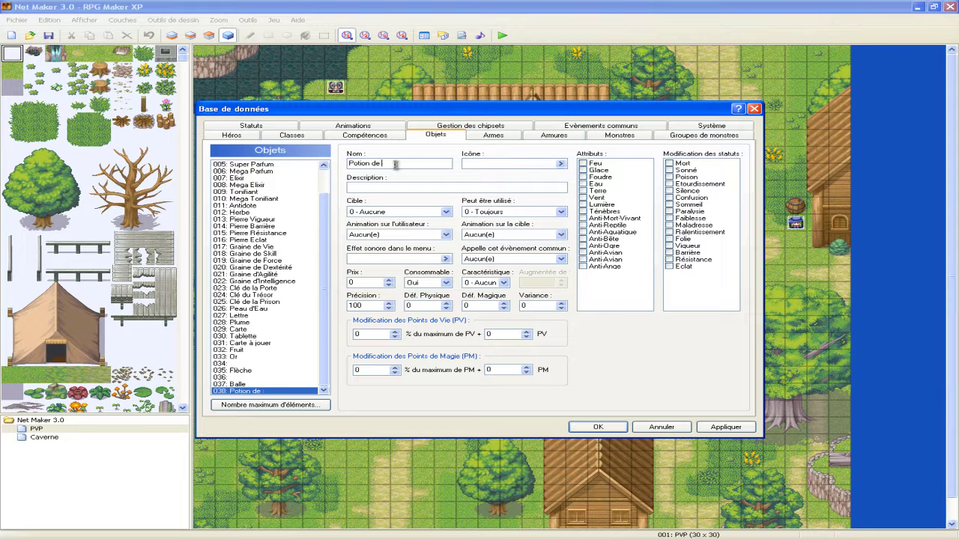
click(561, 163)
scroll(320, 257, down, 10)
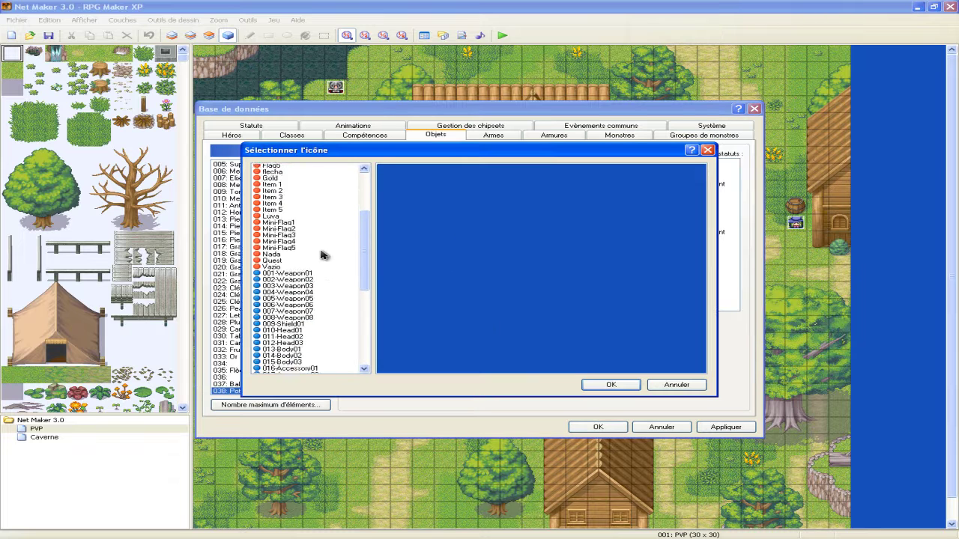
click(289, 266)
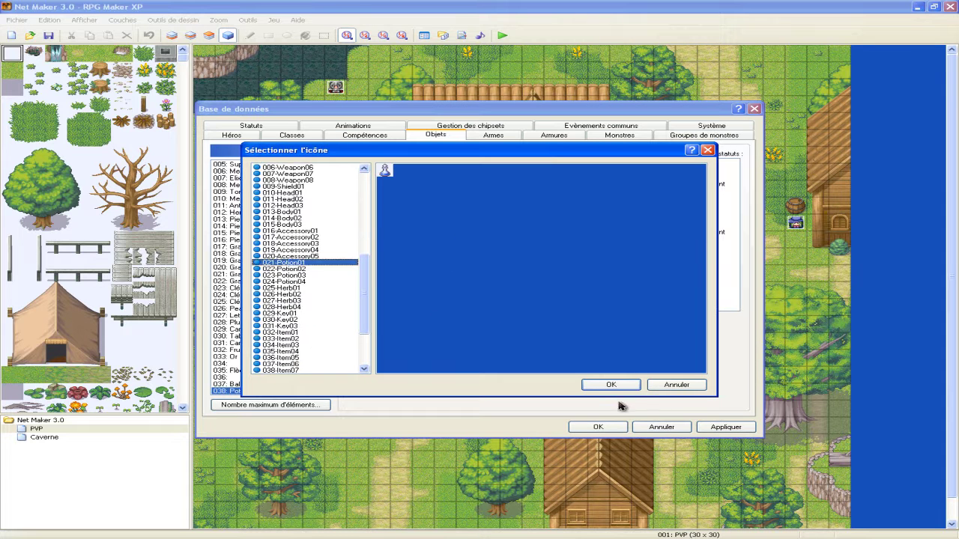
click(611, 385)
- Describe the potion as "Potion qui vous redonne 20% de vos points de vie maximum" and set its target to 7 - L'utilisateur
click(418, 188)
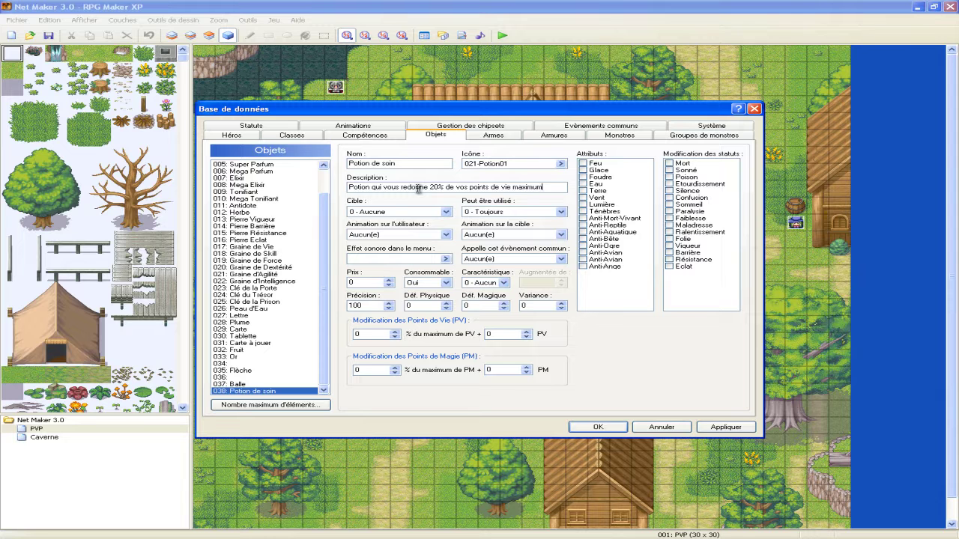
click(414, 214)
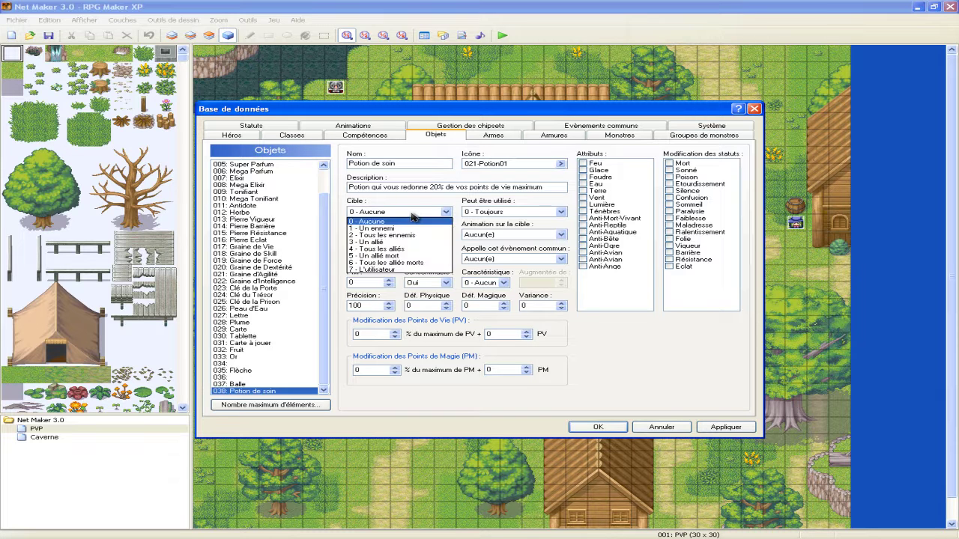
click(382, 269)
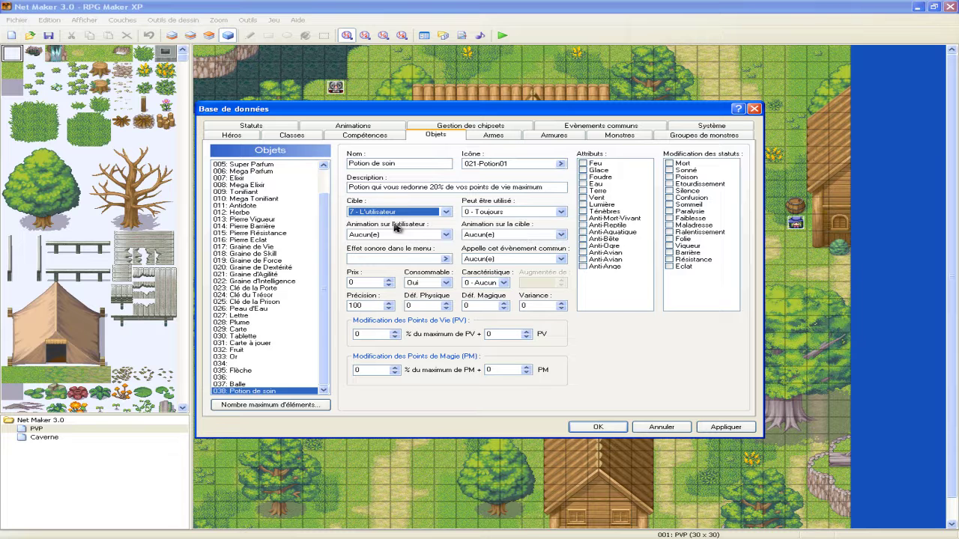
- Check the target animation and common event options for Potion de soin, including the common events database page
click(541, 235)
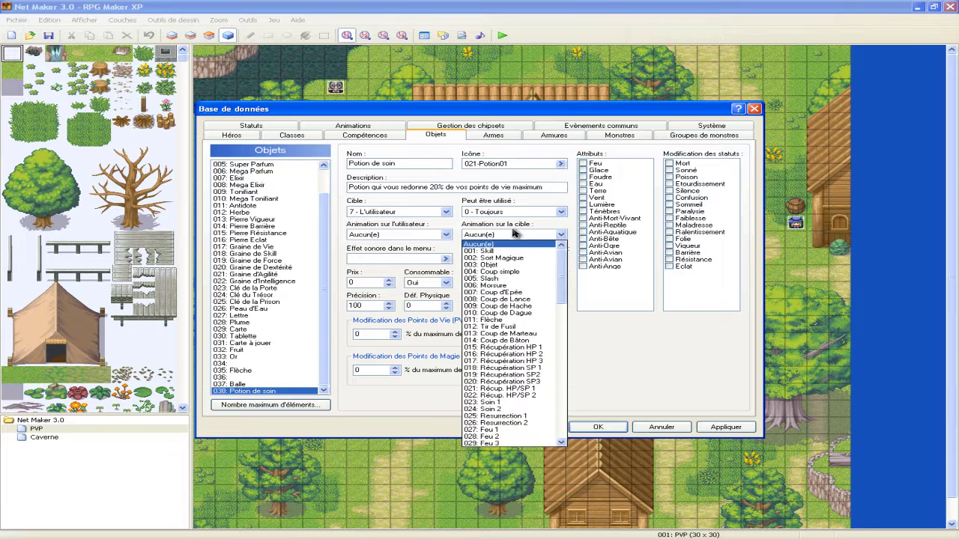
click(509, 232)
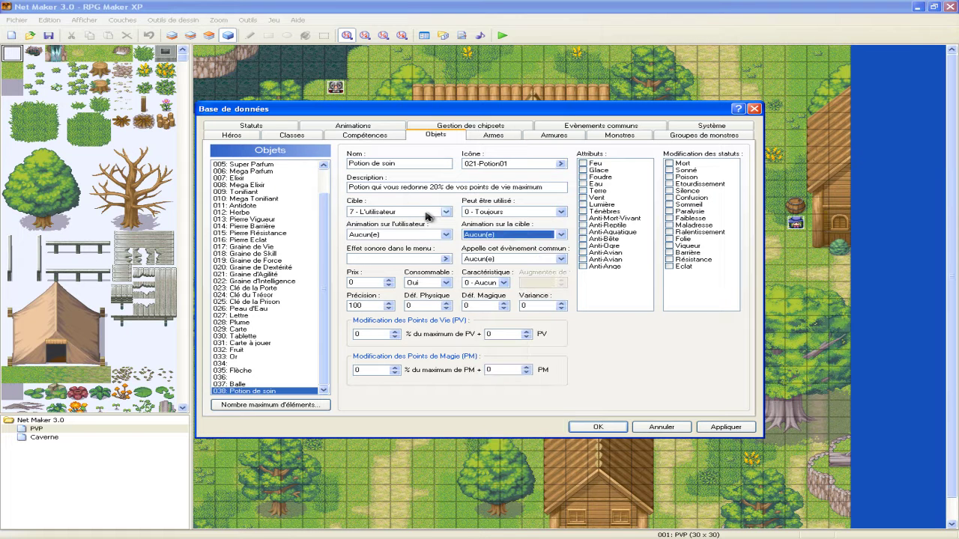
click(536, 259)
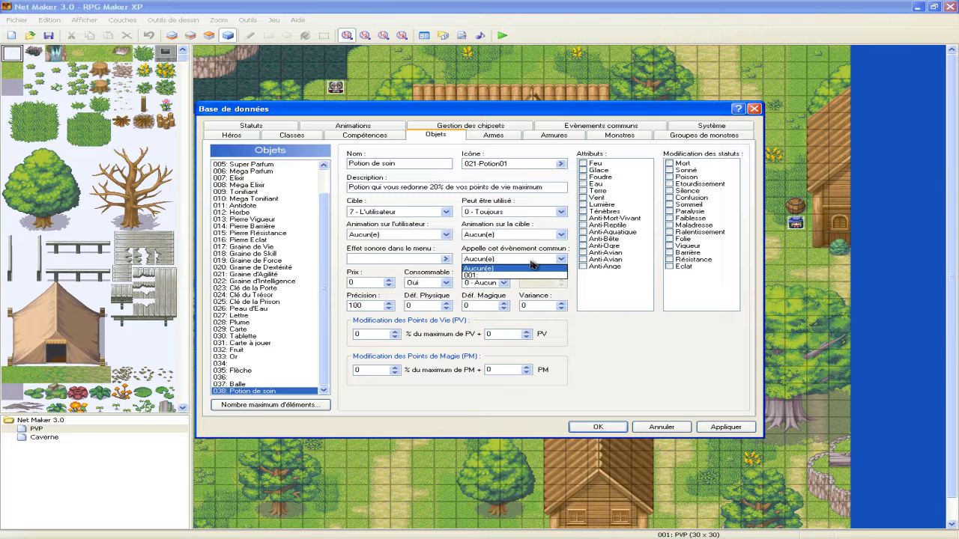
click(524, 267)
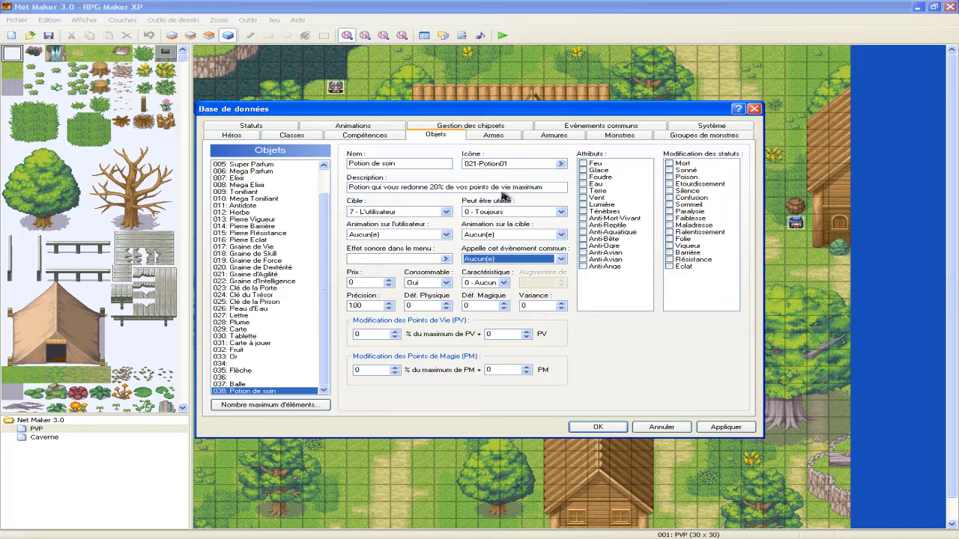
click(592, 129)
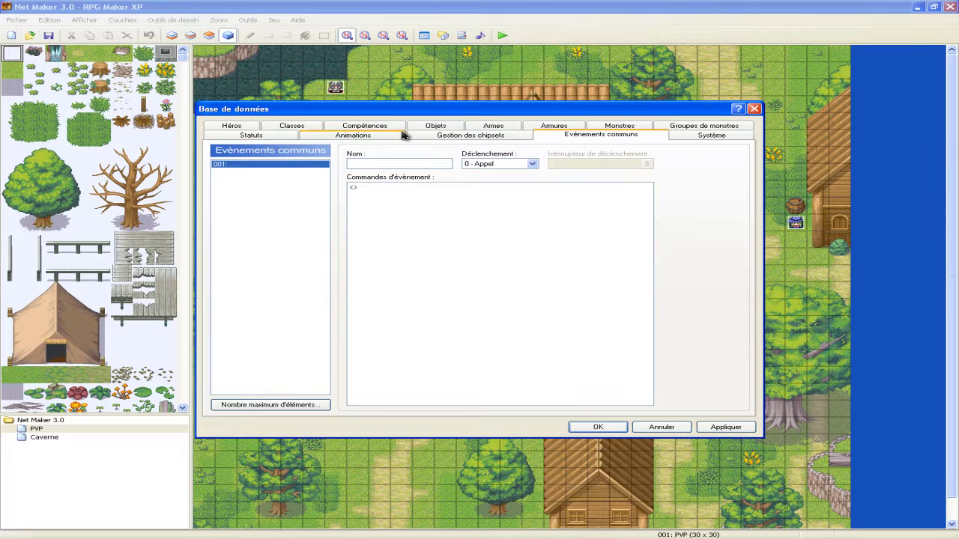
click(423, 126)
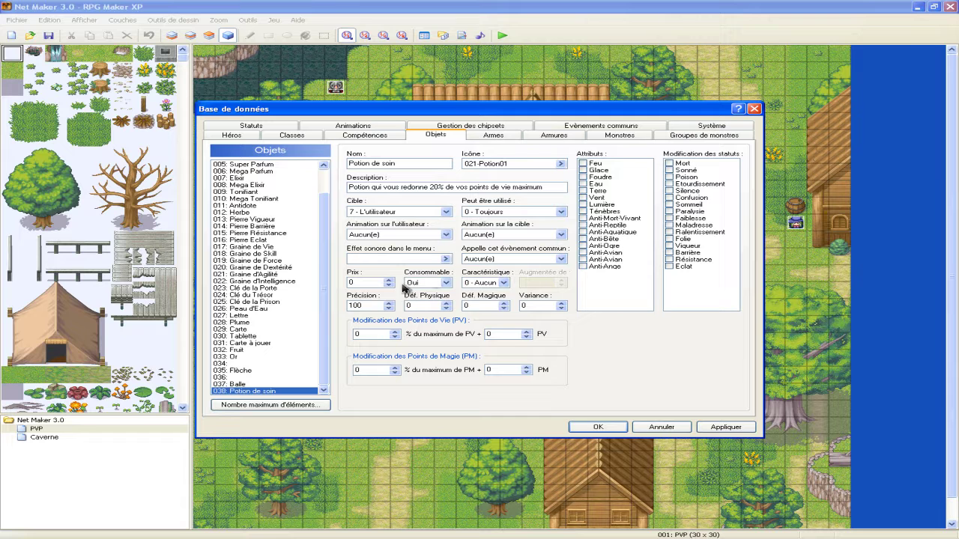
- Keep Potion de soin consumable with the option Oui and set its price to 100
click(442, 283)
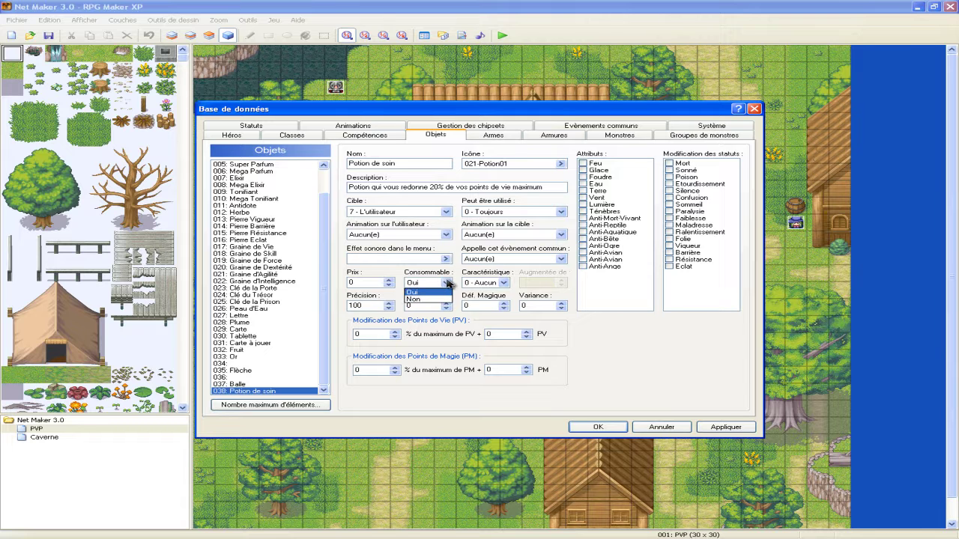
click(433, 283)
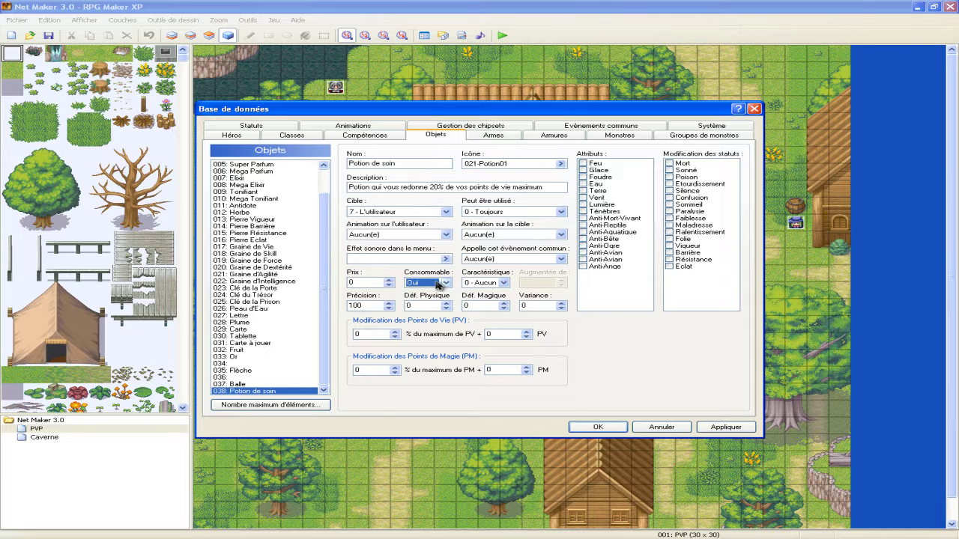
click(438, 283)
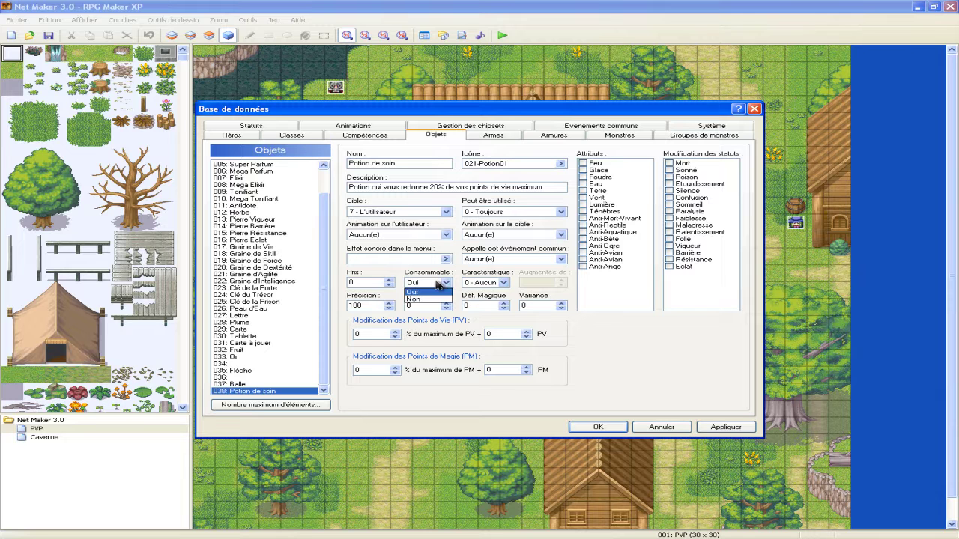
click(442, 291)
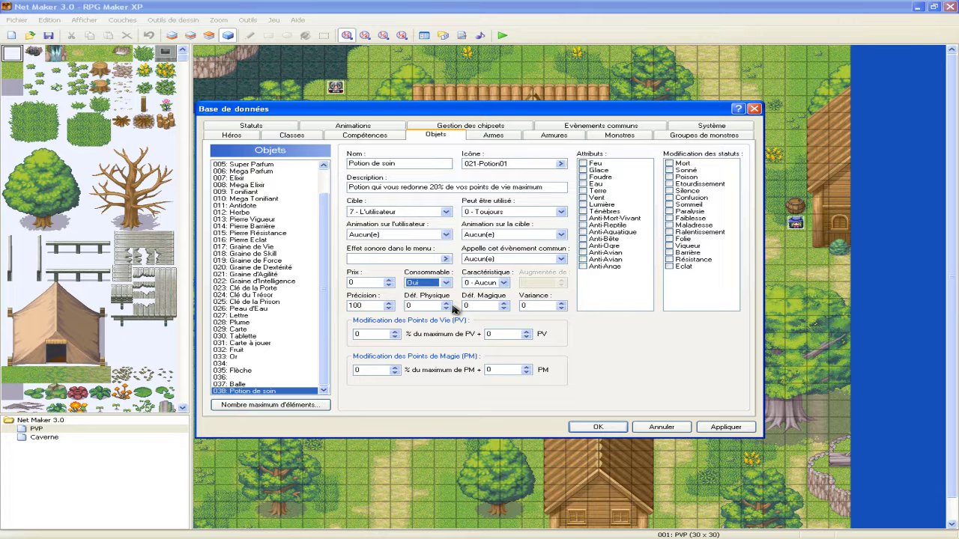
click(445, 284)
click(444, 292)
click(370, 281)
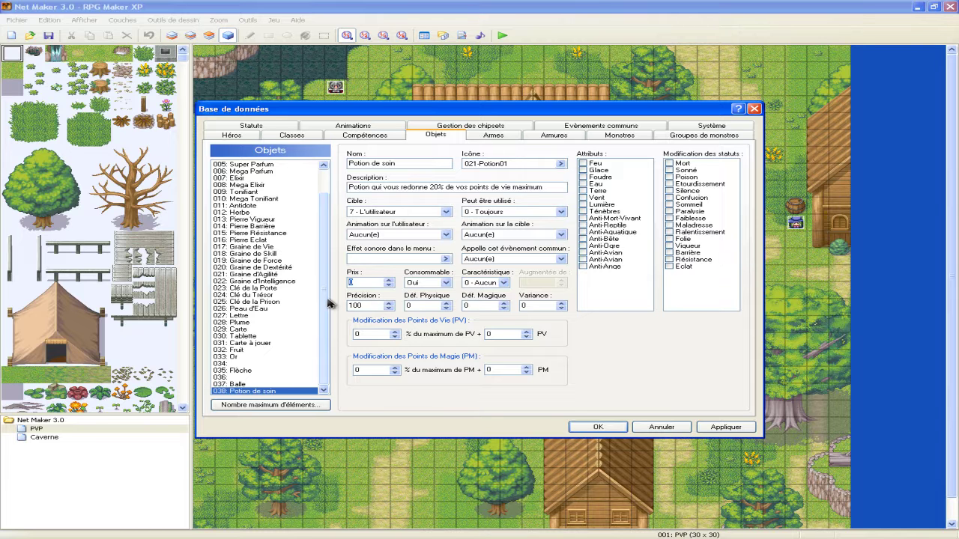
text(100)
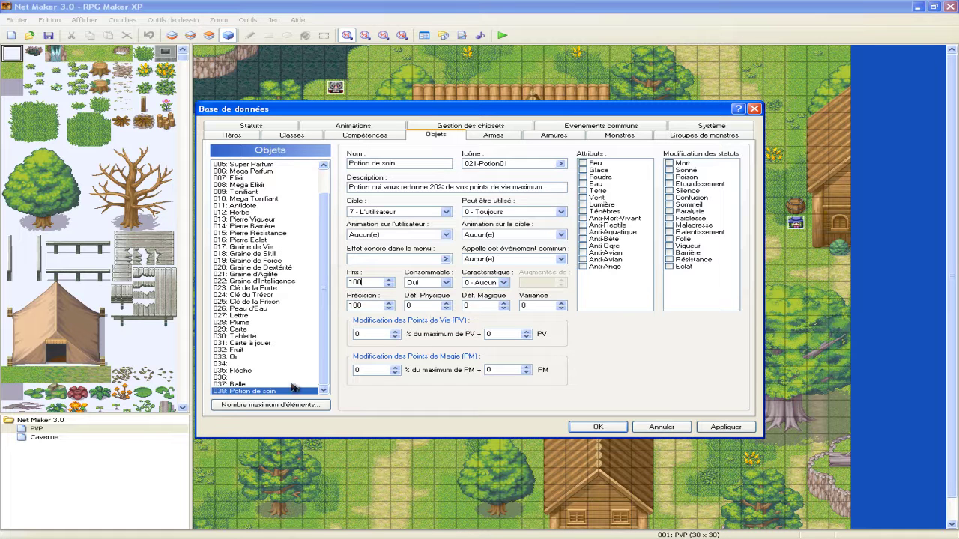
- Set the price of item 033 Or to 2000 and return to item 038 Potion de soin
click(254, 358)
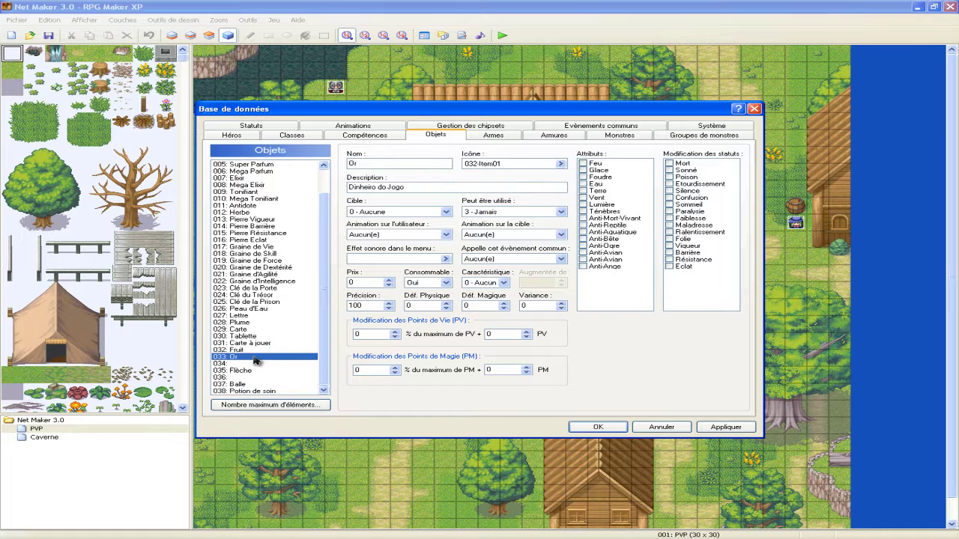
double_click(372, 283)
text(2000)
click(245, 391)
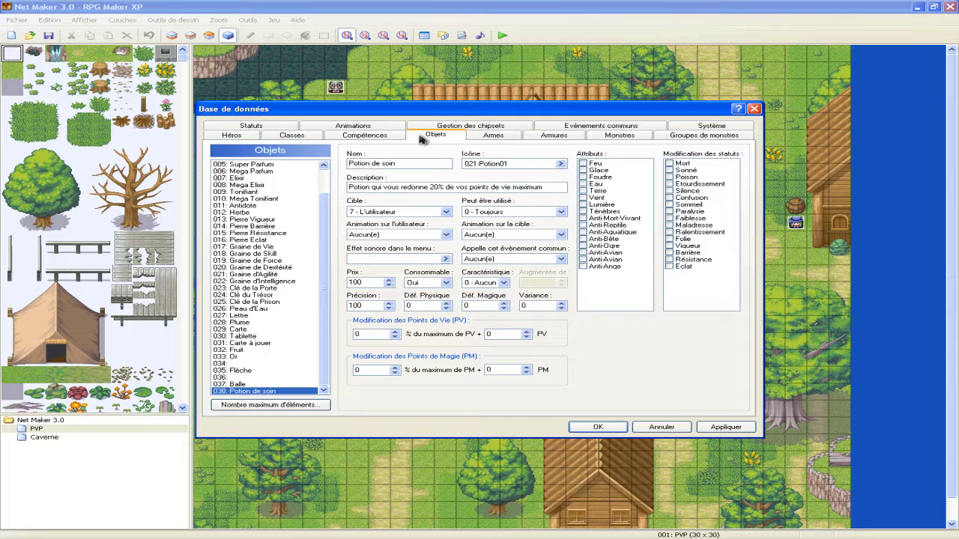
- Examine the characteristic options of Potion de soin and compare them with the characteristic boost of item 017 Graine de Vie
click(503, 283)
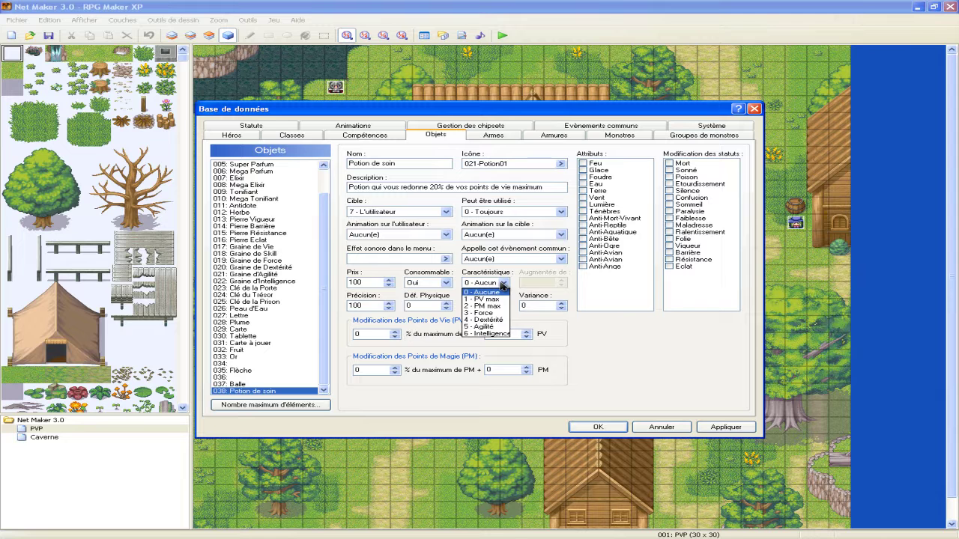
click(500, 285)
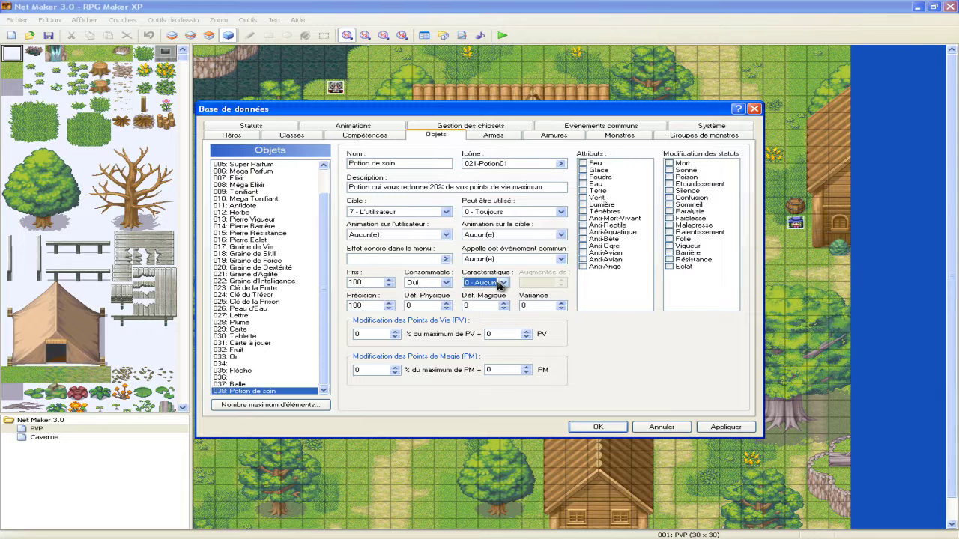
click(263, 247)
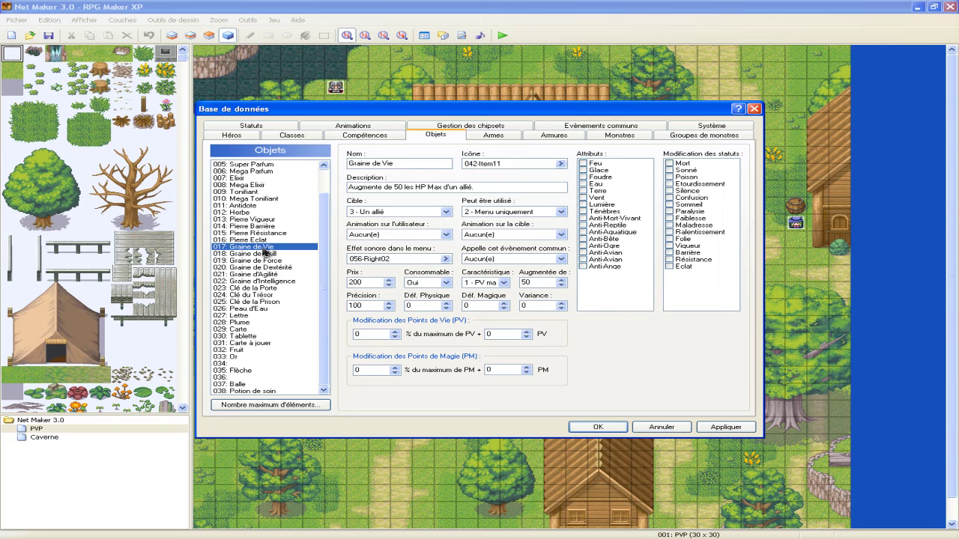
double_click(532, 283)
click(503, 283)
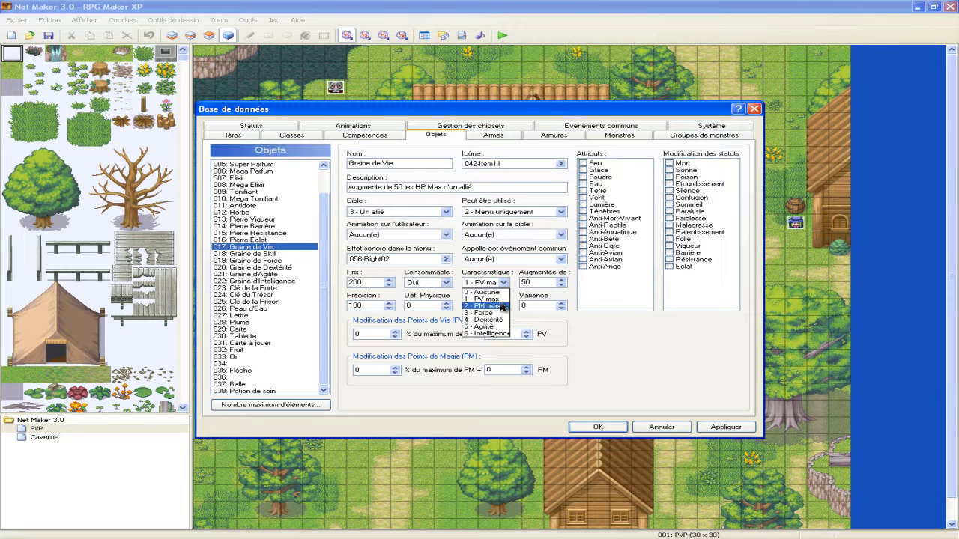
click(502, 298)
click(545, 282)
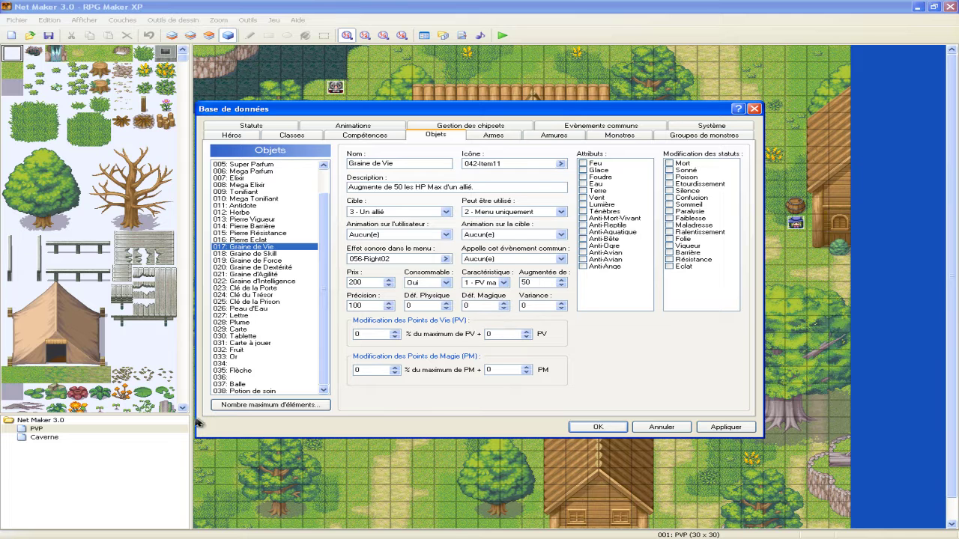
click(251, 391)
click(502, 283)
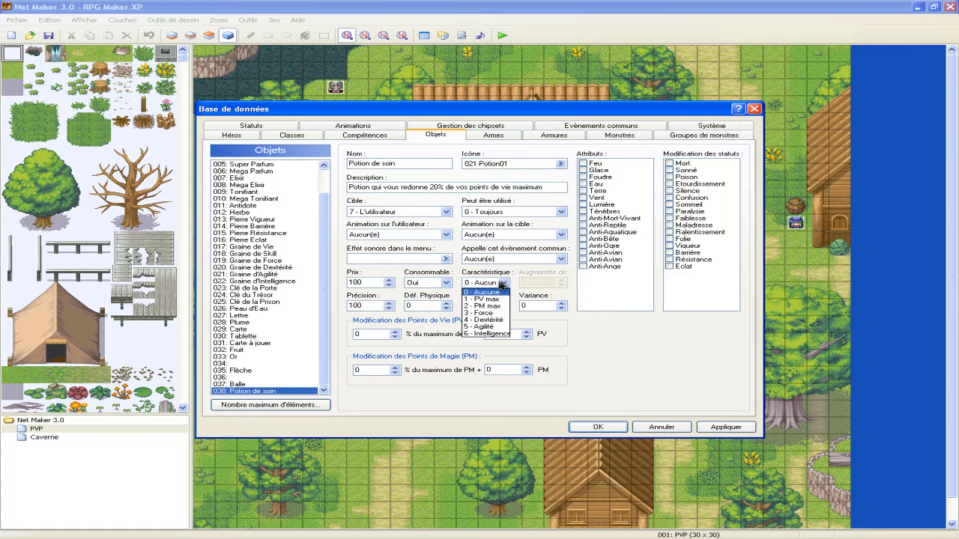
click(502, 284)
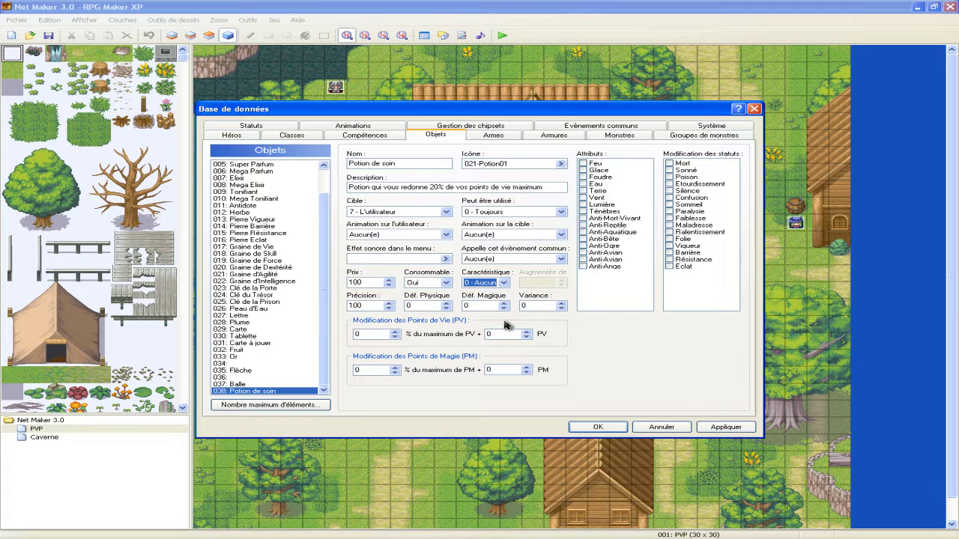
- Review the available target choices for Potion de soin without changing the selected target
click(405, 212)
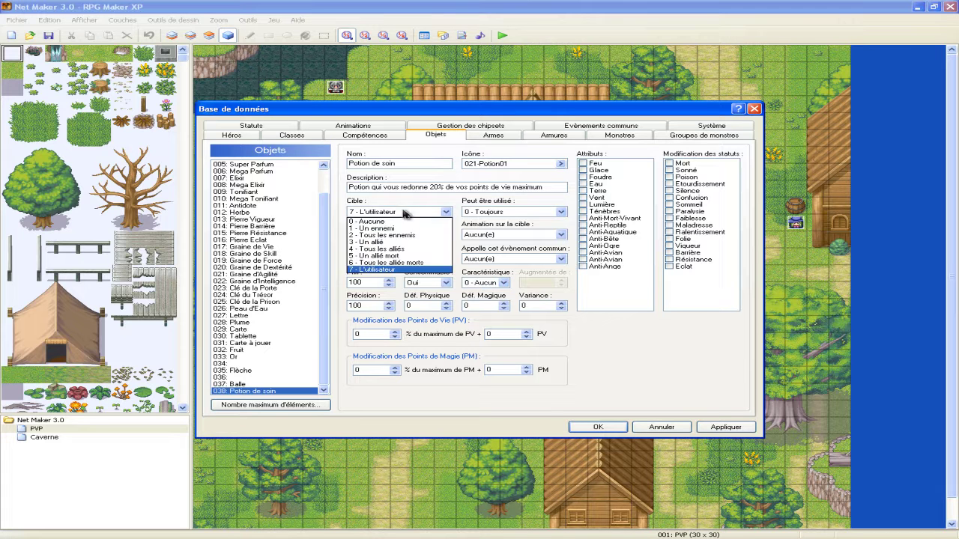
click(405, 212)
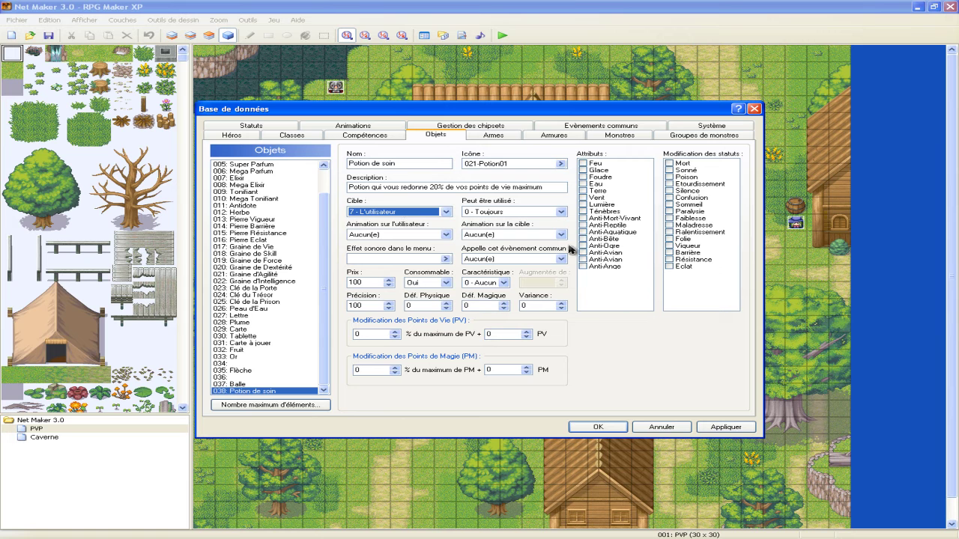
click(390, 212)
click(392, 198)
- Set the life point modification of Potion de soin to 20% of maximum PV plus 0 PV
click(369, 332)
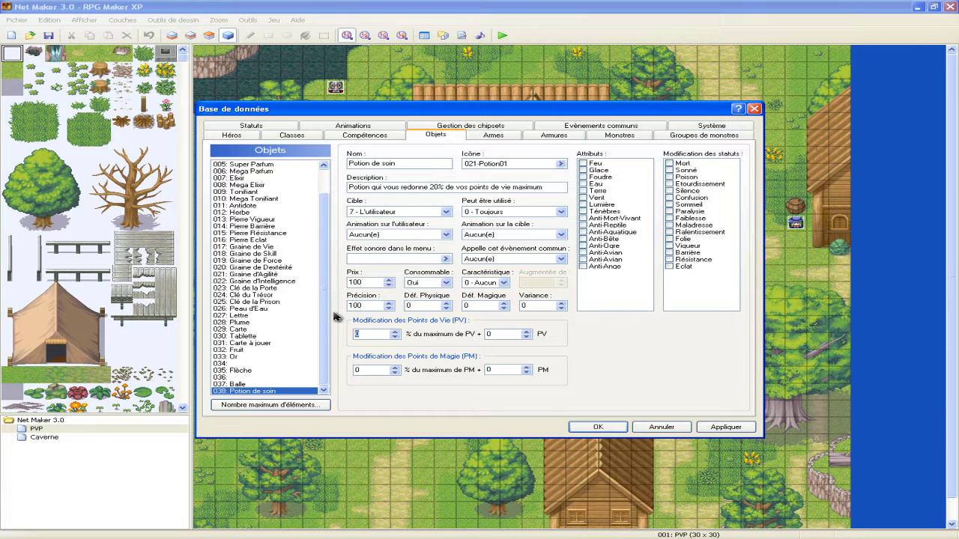
text(1)
text(20)
key(BackSpace)
key(BackSpace)
key(BackSpace)
text(20)
click(527, 336)
click(529, 338)
click(528, 332)
click(528, 331)
click(528, 332)
- Apply the database changes, close the database and save the project
click(750, 427)
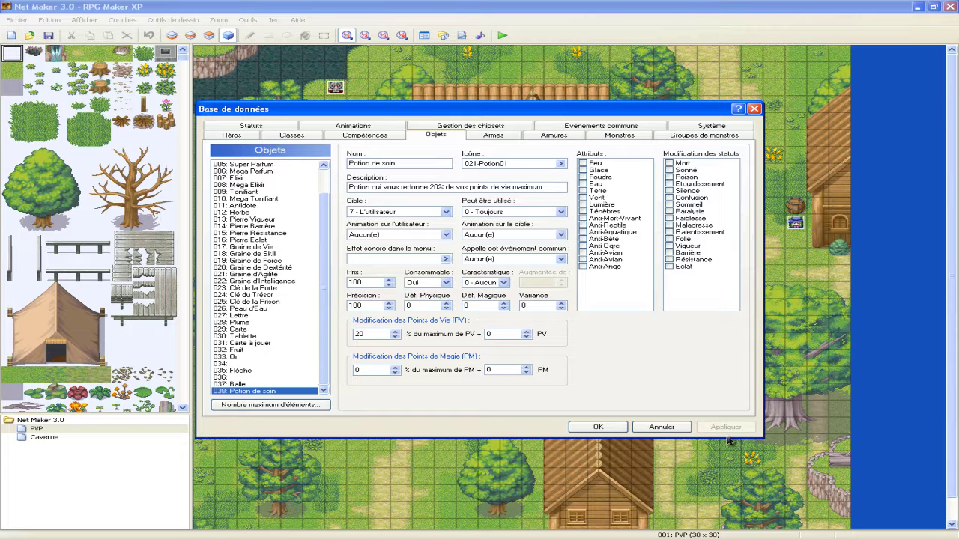
click(597, 427)
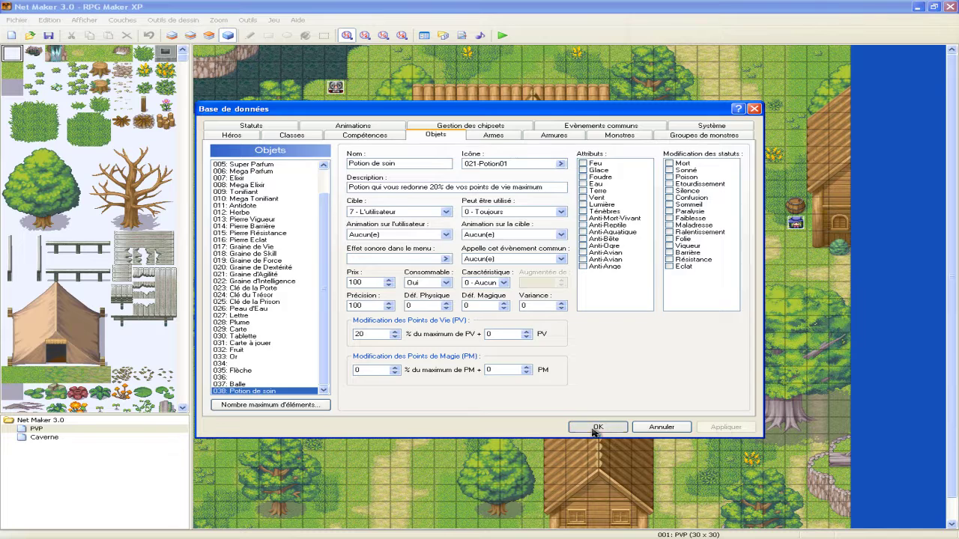
click(425, 36)
click(603, 428)
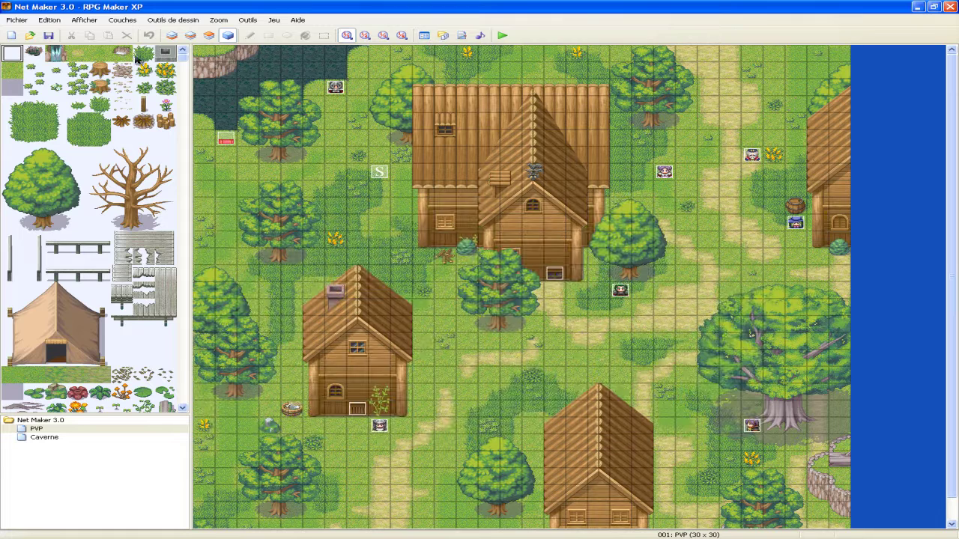
click(49, 36)
- Open the weapons page of the database and look through the settings of the first weapons, starting with Epée de Bronze
click(424, 37)
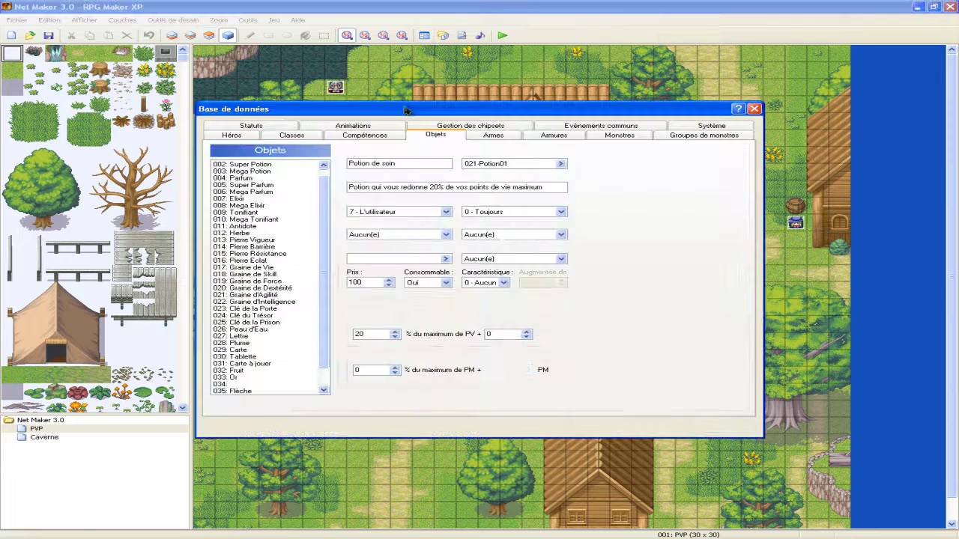
click(490, 137)
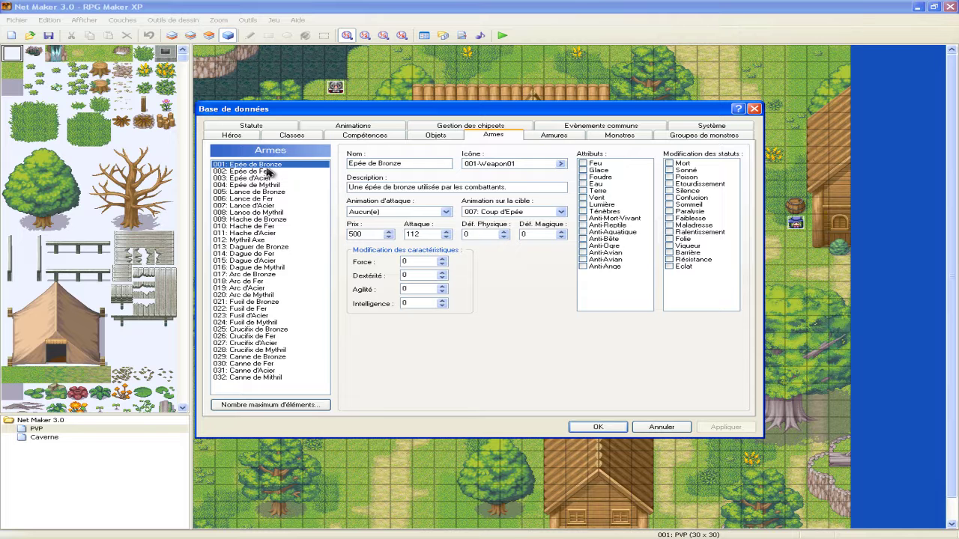
key(Down)
key(Up)
key(Down)
key(Down)
key(Down)
key(Down)
key(Down)
key(Up)
key(Up)
key(Up)
key(Up)
key(Up)
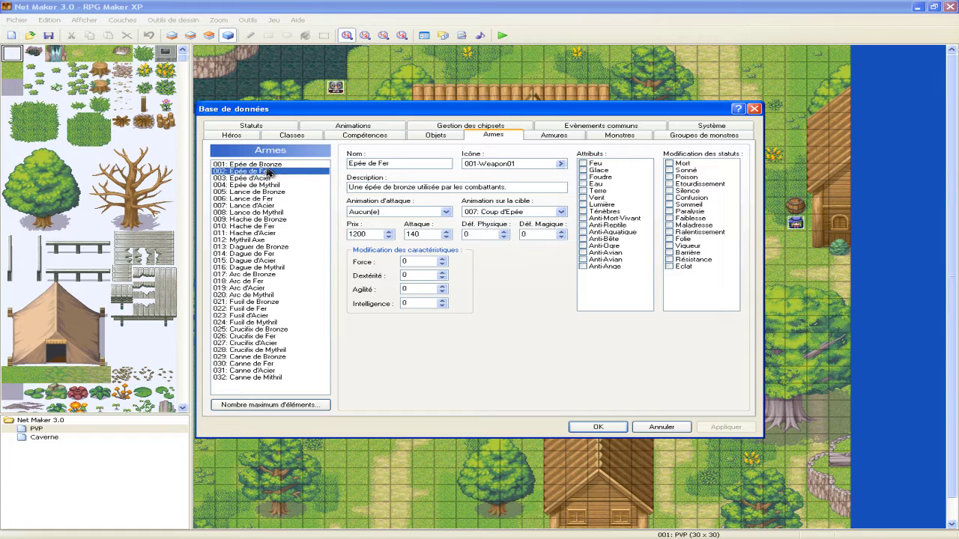
- Raise the maximum number of weapons to 33 and select the new empty weapon 033
click(232, 406)
click(253, 409)
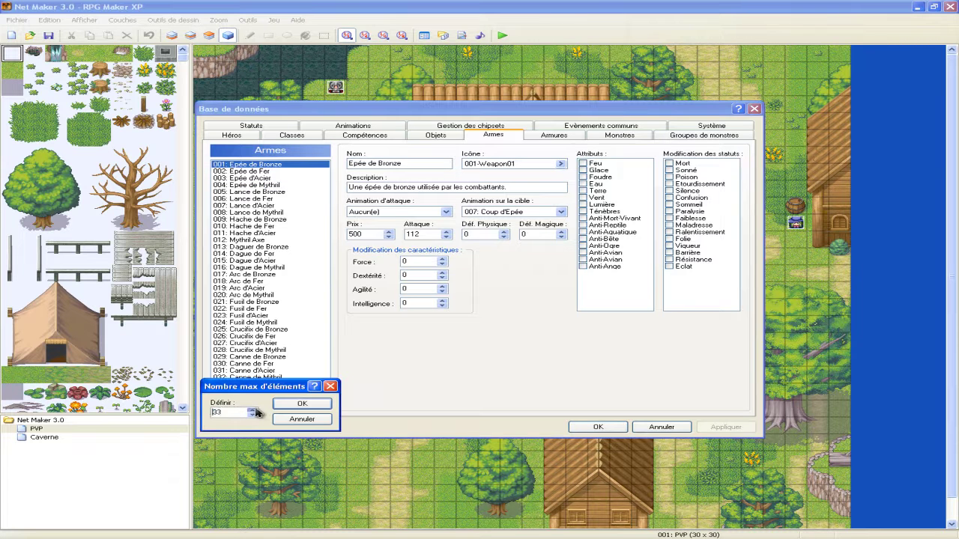
click(301, 404)
click(268, 384)
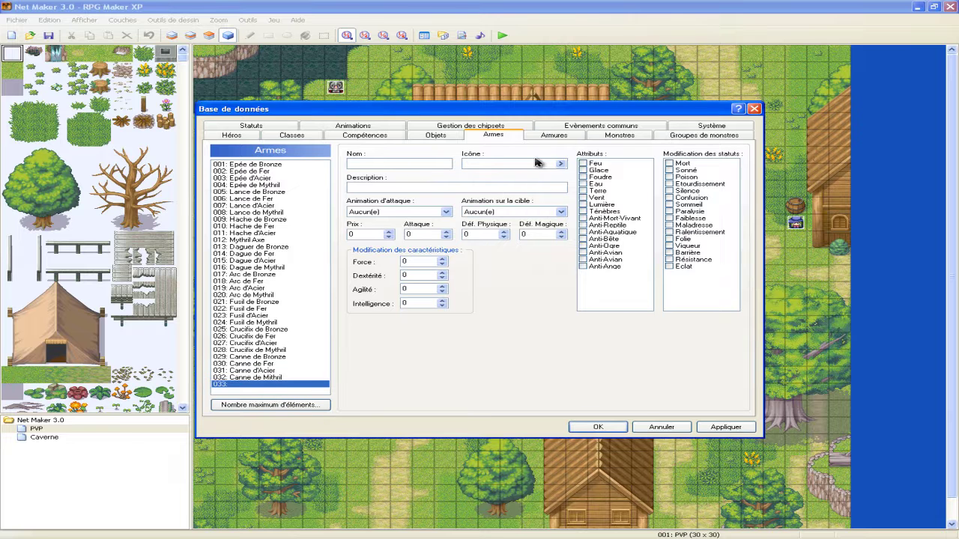
- Preview several weapon icons and give weapon 033 the icon 002-Weapon02
click(561, 164)
scroll(321, 214, down, 5)
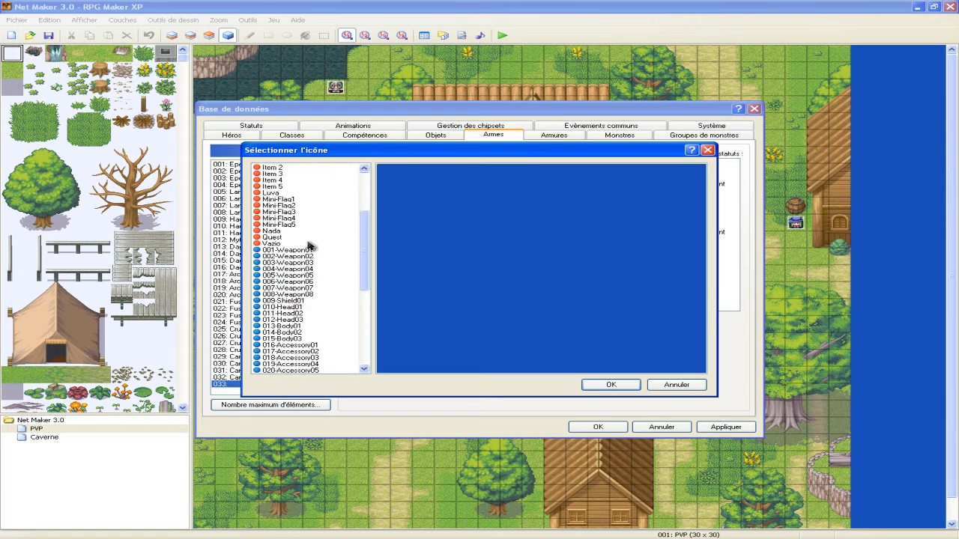
click(309, 257)
scroll(309, 258, down, 5)
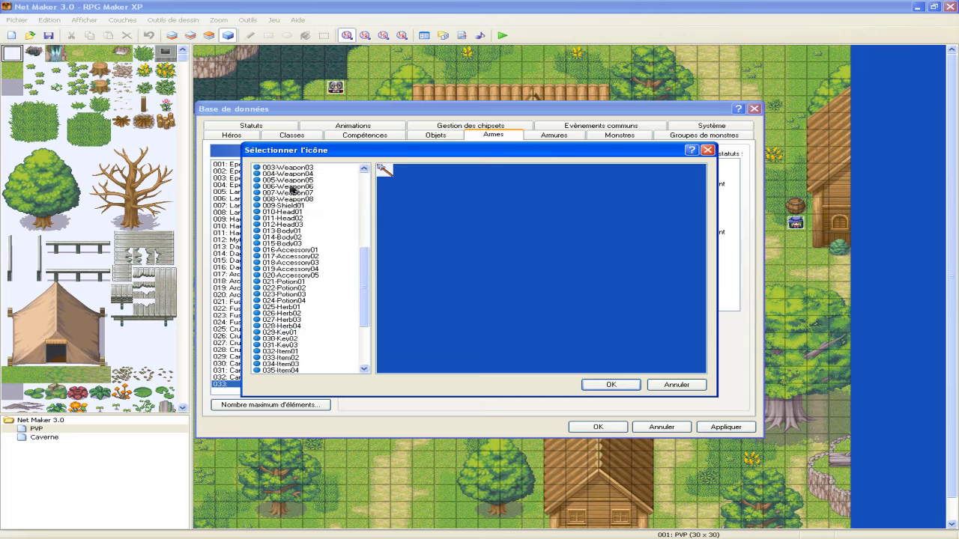
click(293, 174)
click(294, 187)
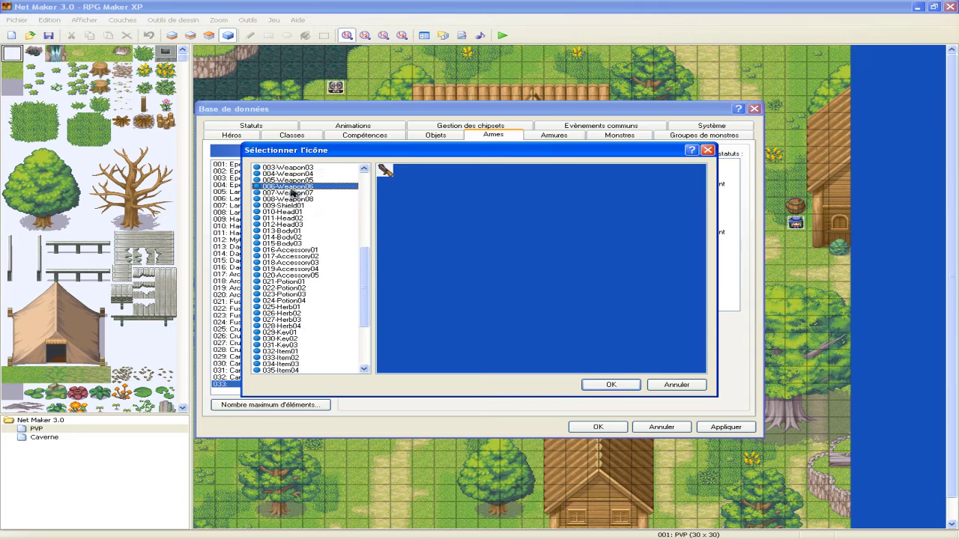
scroll(296, 187, up, 1)
click(297, 174)
click(297, 180)
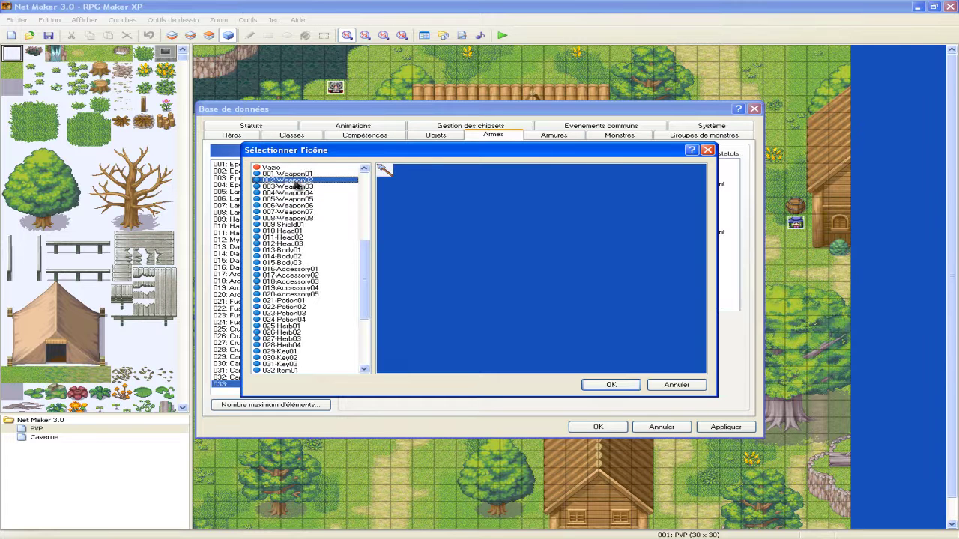
click(609, 387)
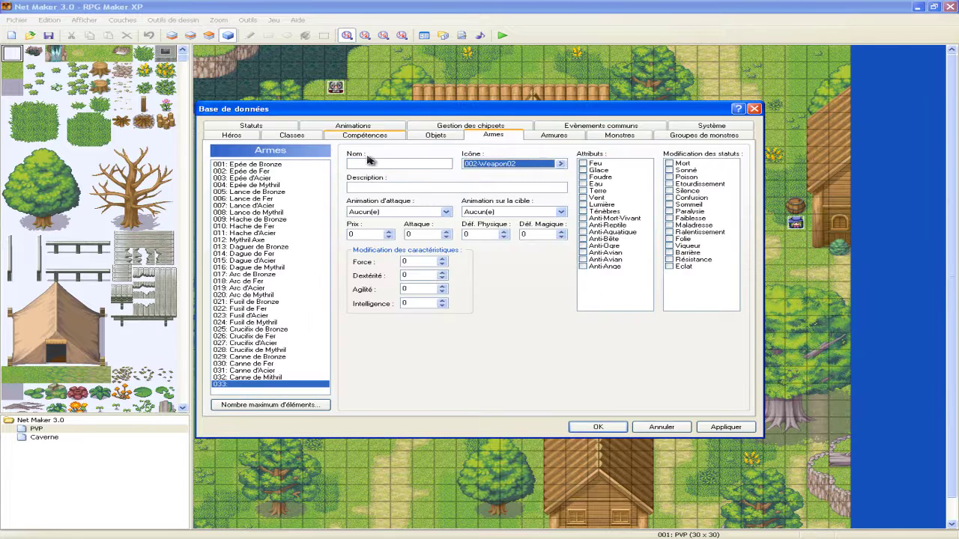
- Name weapon 033 "Lance" and describe it as "Simple lance"
click(358, 166)
text(Lance)
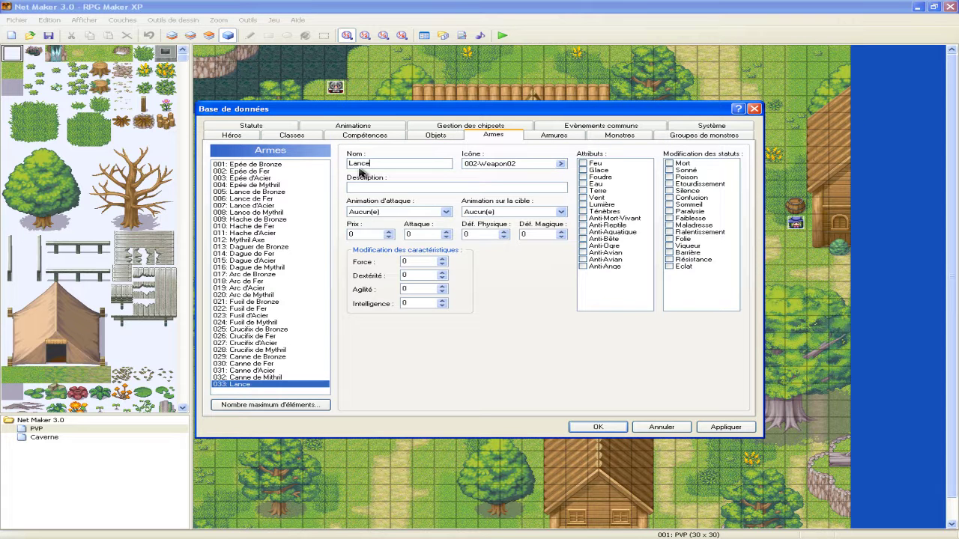
click(412, 189)
text(Simple lance)
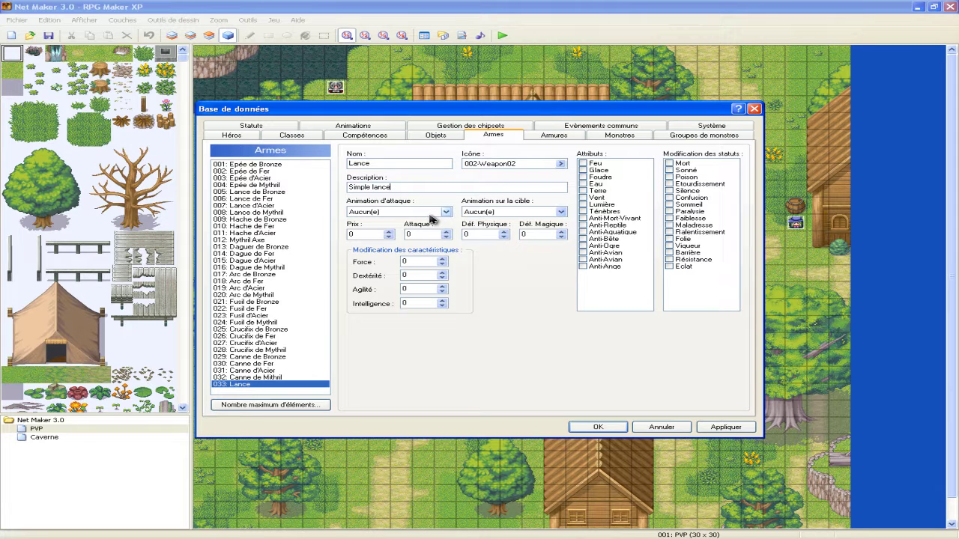
- Check the animation settings of weapon 021 Fusil de Bronze for comparison and return to weapon 033 Lance
click(244, 246)
click(257, 302)
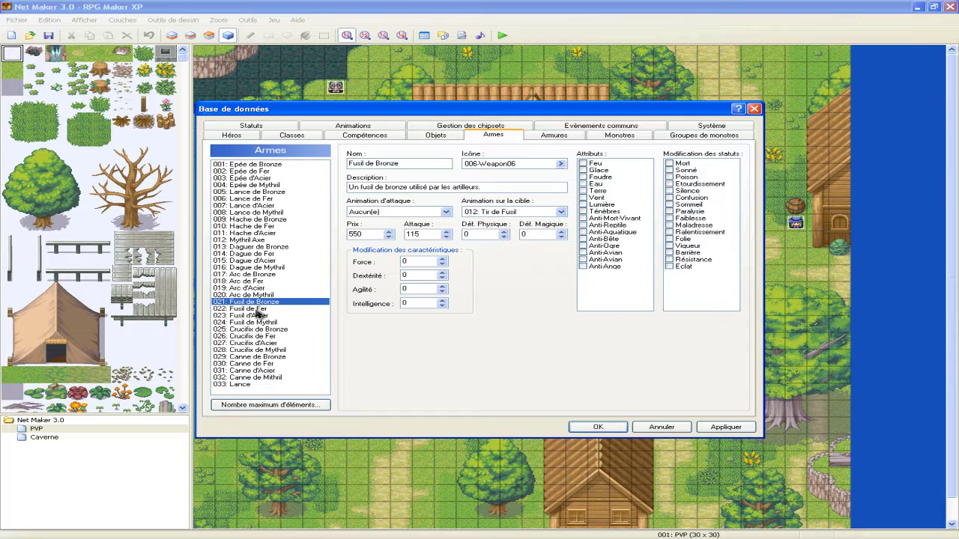
click(252, 384)
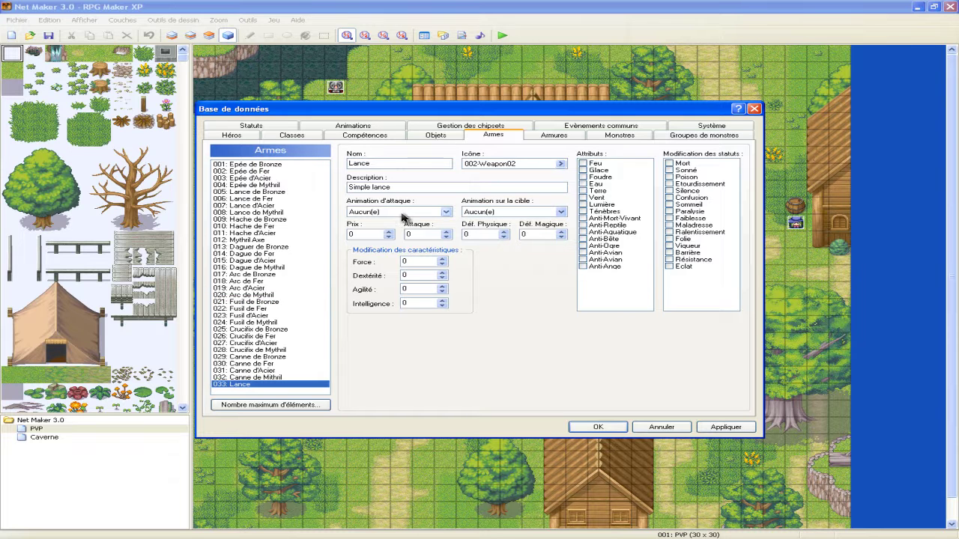
- Set weapon 033 Lance's target animation to 009: Coup de Hache and its attack to 100
click(535, 211)
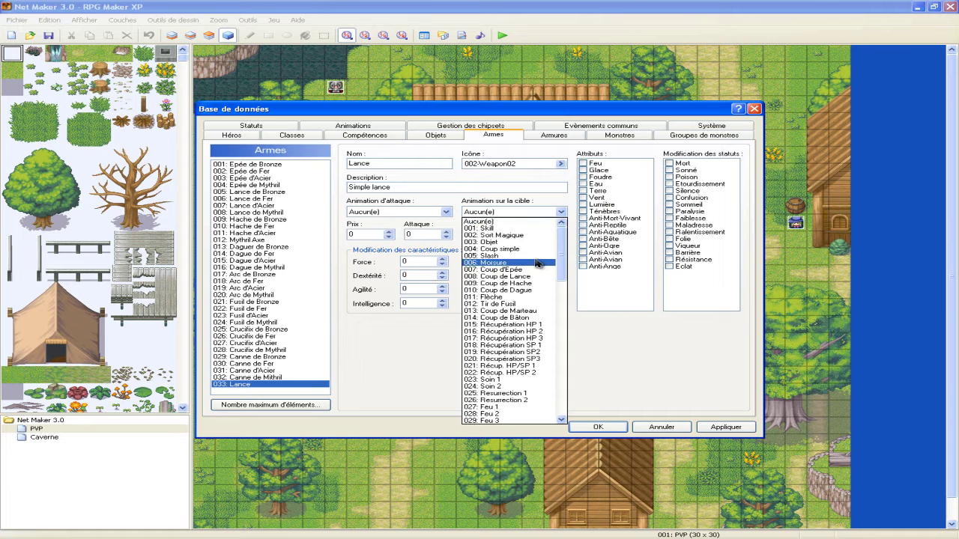
click(537, 276)
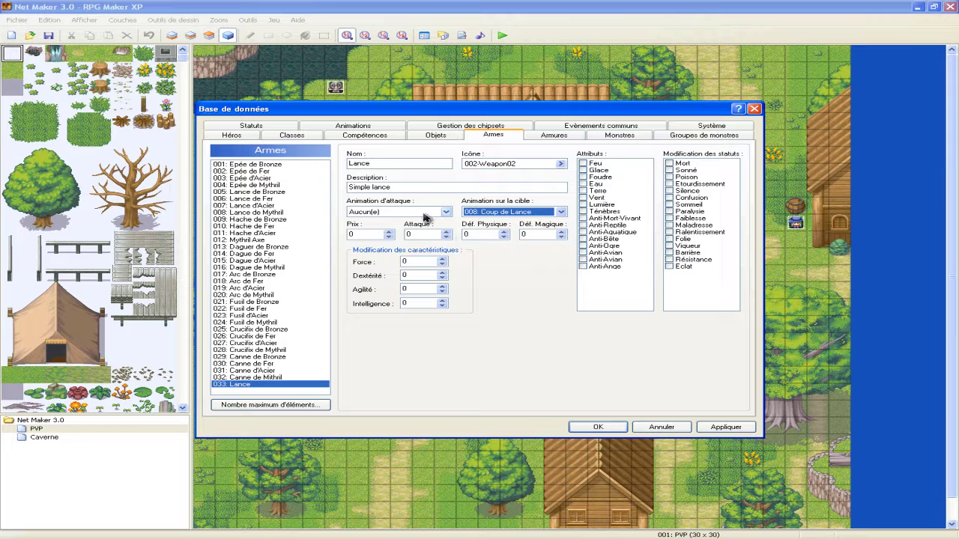
scroll(431, 247, down, 1)
click(412, 234)
text(100)
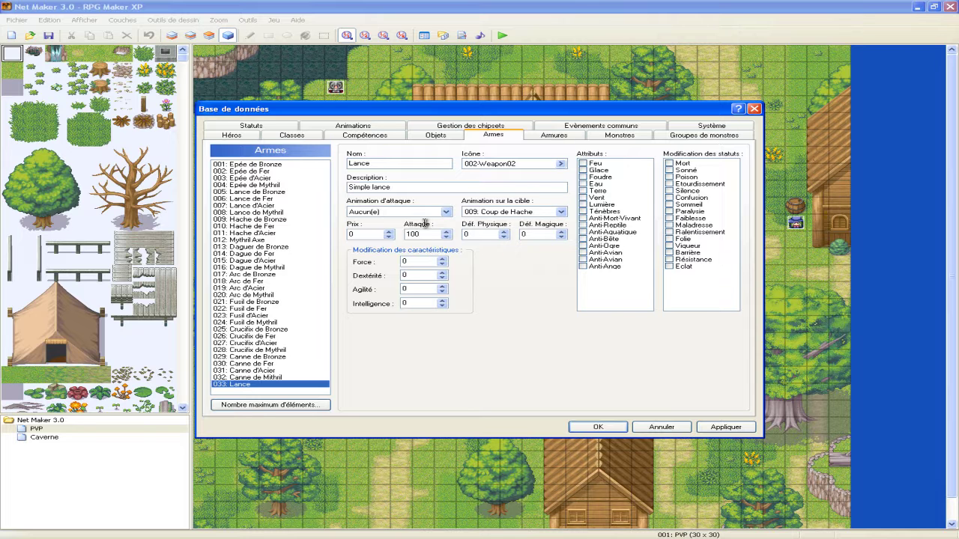
mouse_move(433, 234)
mouse_down()
mouse_move(403, 235)
mouse_move(427, 236)
mouse_up()
- Browse the settings of the other weapons for comparison, check the heroes' settings and return to weapon 033 Lance
click(267, 239)
click(268, 246)
click(262, 260)
key(Up)
key(Up)
key(Up)
key(Up)
key(Up)
key(Up)
key(Up)
key(Up)
key(Up)
key(Up)
key(Up)
key(Up)
key(Up)
key(Down)
key(Down)
key(Down)
key(Down)
key(Down)
key(Down)
key(Down)
key(Down)
key(Down)
key(Down)
key(Down)
key(Down)
key(Down)
key(Down)
key(Down)
key(Down)
key(Down)
key(Down)
key(Down)
key(Down)
key(Down)
key(Down)
key(Down)
key(Down)
click(231, 135)
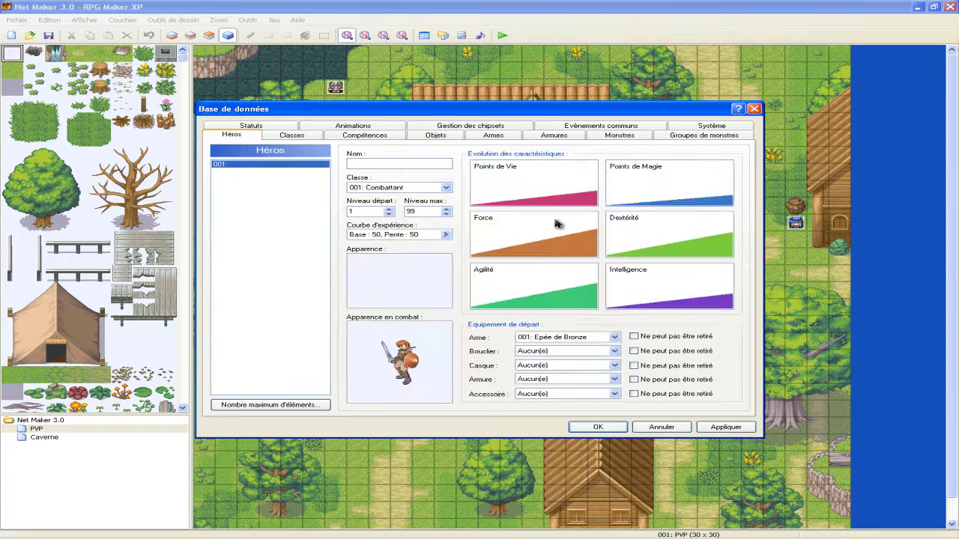
click(493, 136)
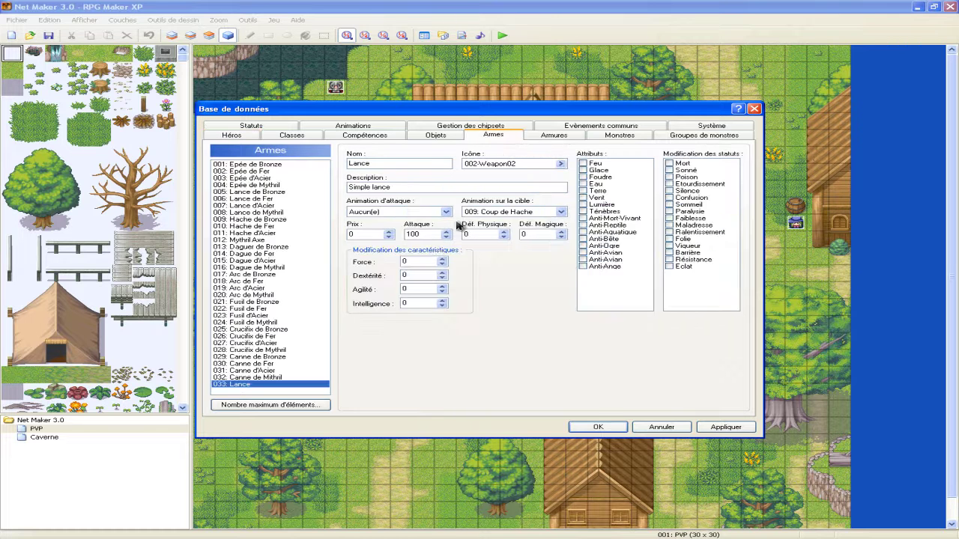
- Set the Lance's characteristic modifiers to Force 5 and Dextérité -1
click(442, 259)
click(442, 259)
click(442, 278)
- Rename weapon 033 as "Lance de Feu" and give it the Feu attribute
click(437, 163)
text(de Feu)
click(583, 164)
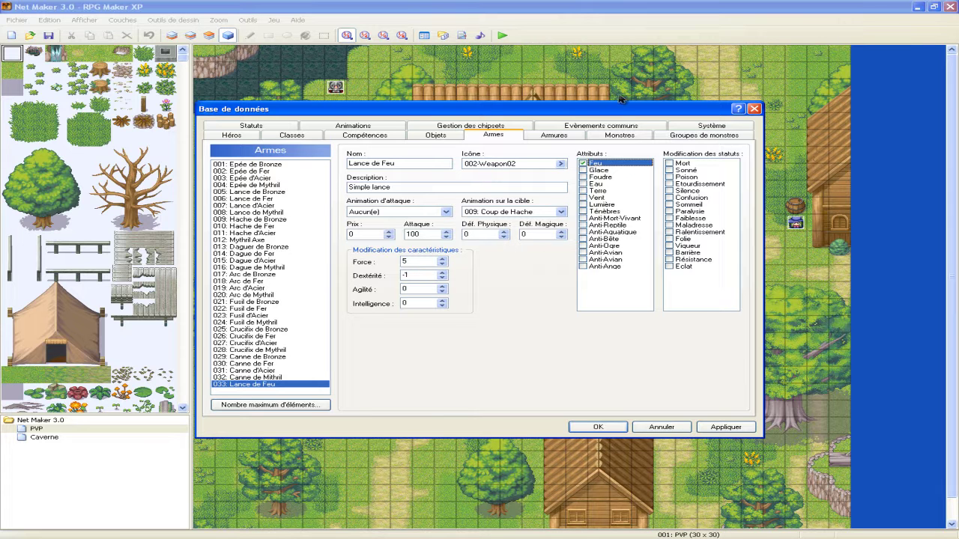
- Display the armours and review the available types for Bouclier de Bronze, keeping 0 - Bouclier
click(555, 136)
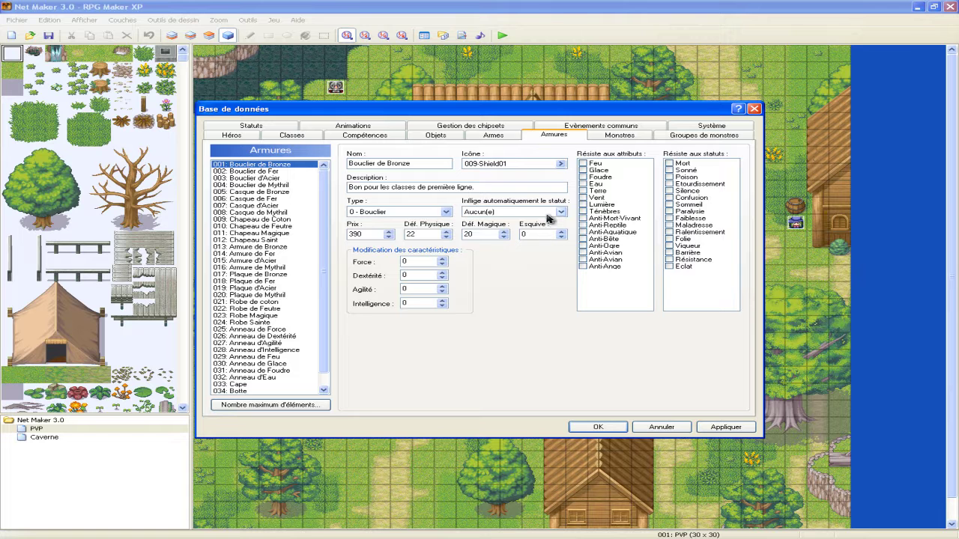
click(431, 214)
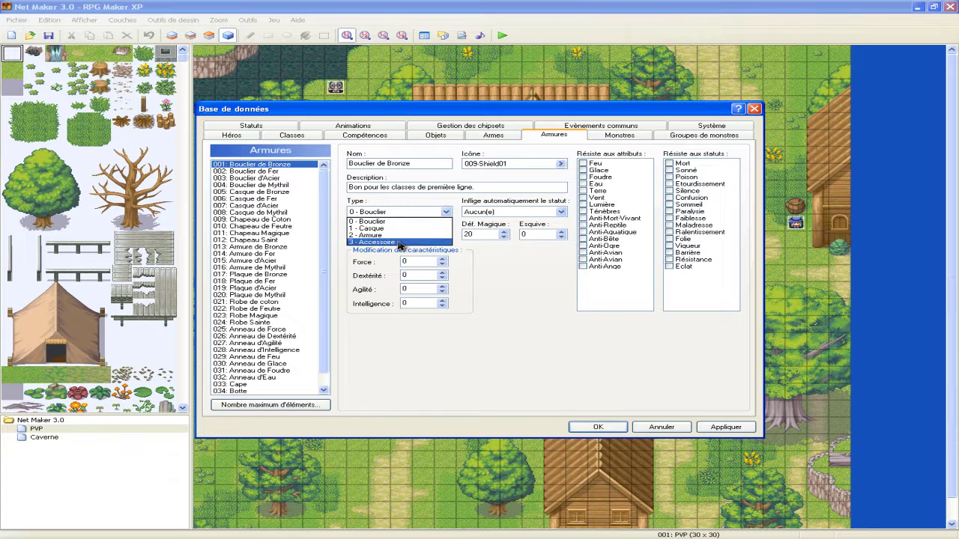
click(400, 222)
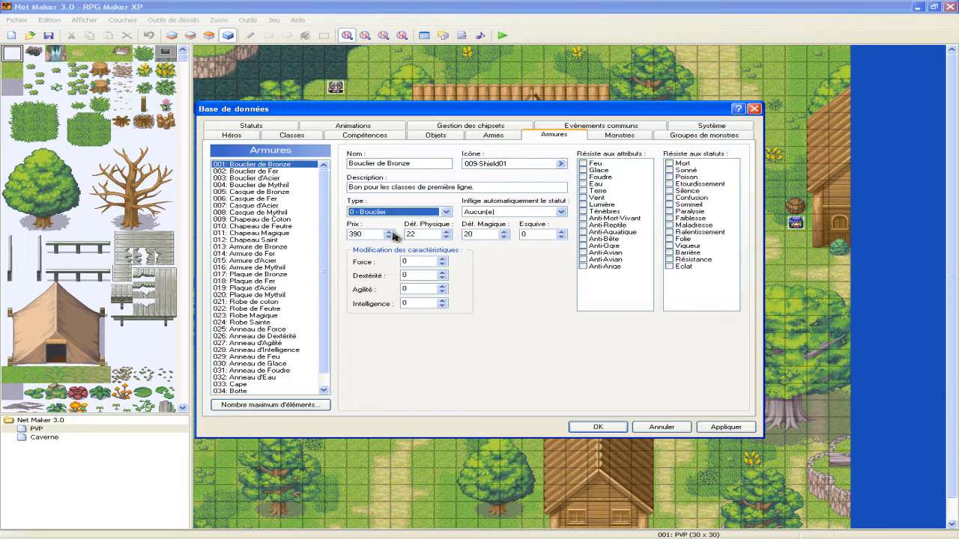
- Try the Mort status on Bouclier de Bronze, first as automatically inflicted and then as a resistance, clearing each again
click(533, 213)
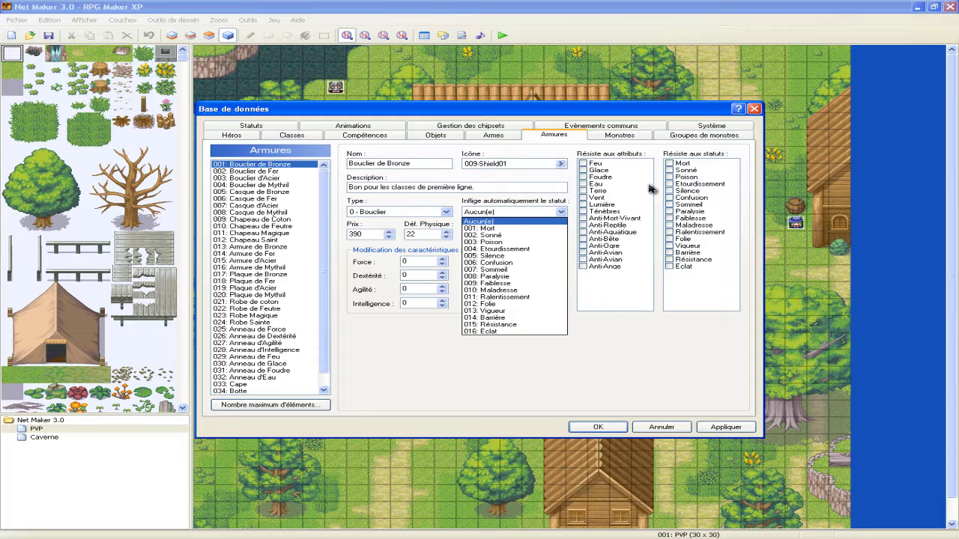
click(517, 228)
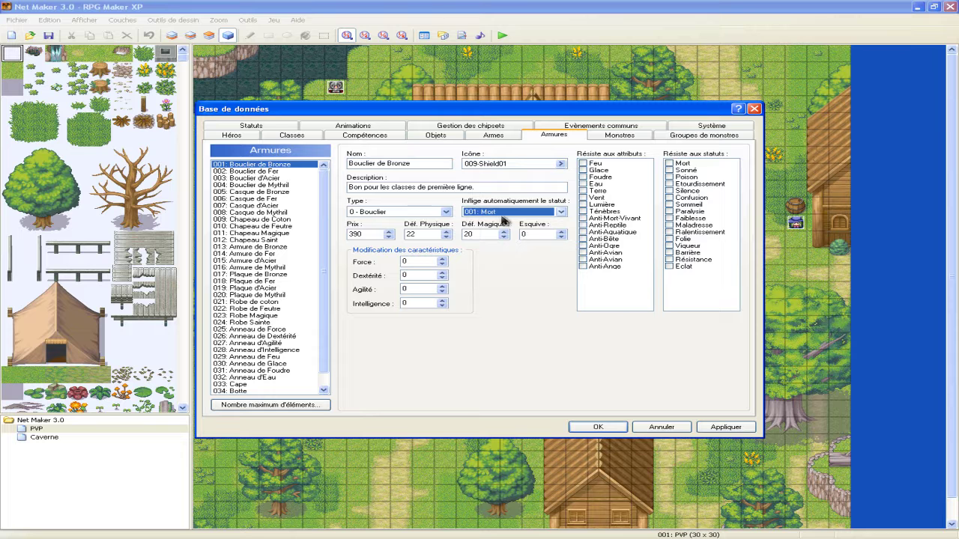
click(495, 212)
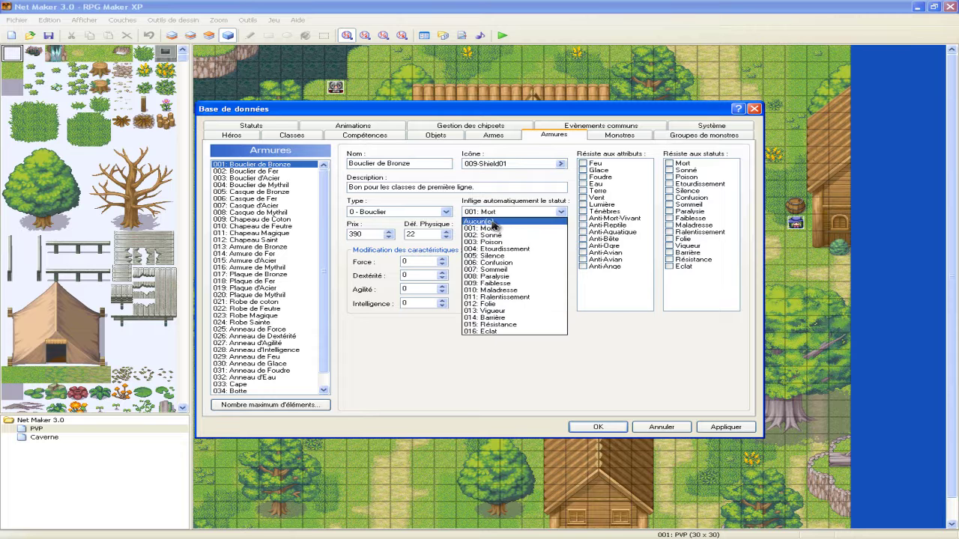
click(492, 223)
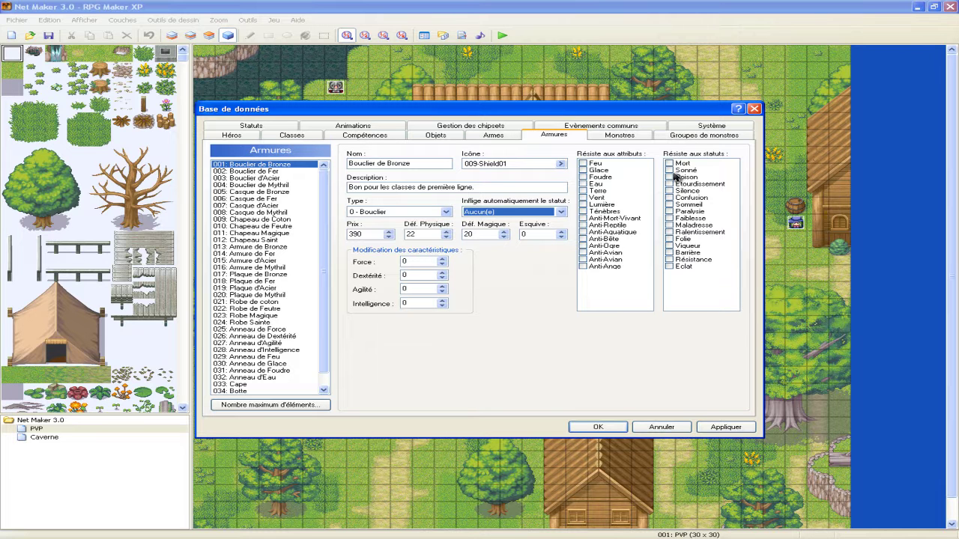
click(670, 163)
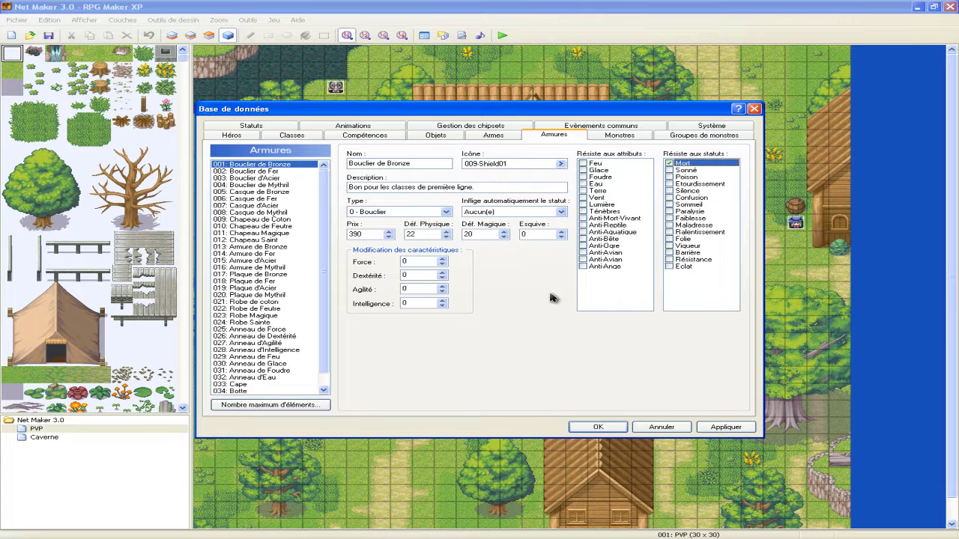
click(669, 163)
- Try an Esquive value of 1 on Bouclier de Bronze and reset it to 0
click(530, 234)
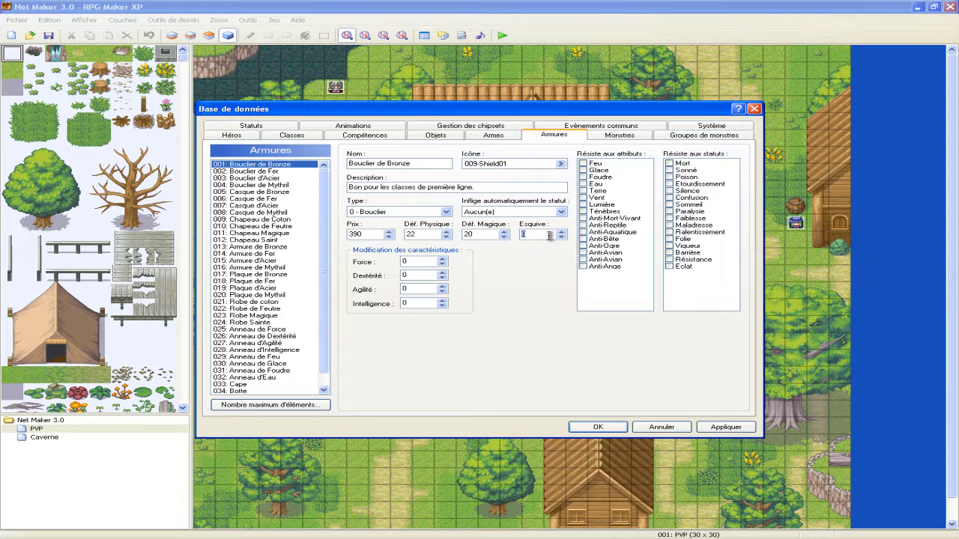
text(1)
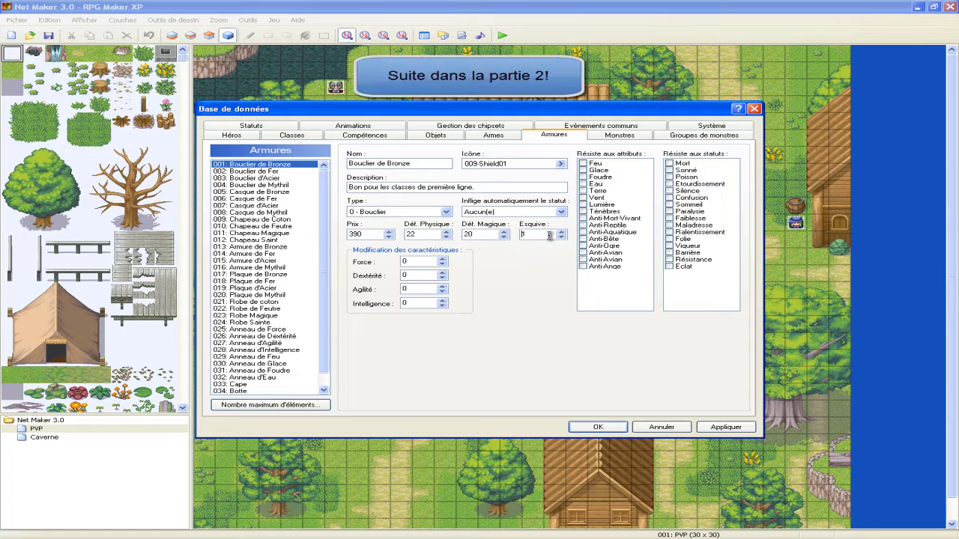
key(BackSpace)
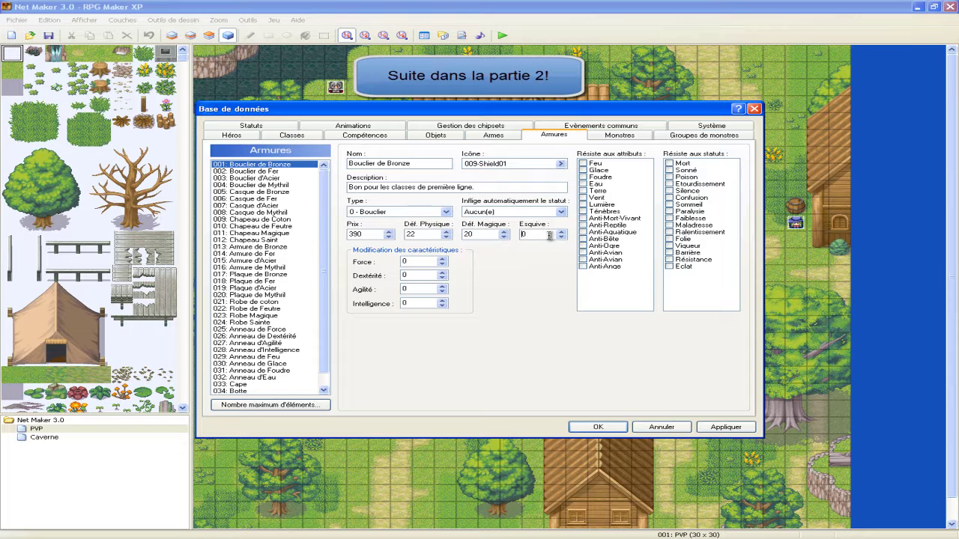